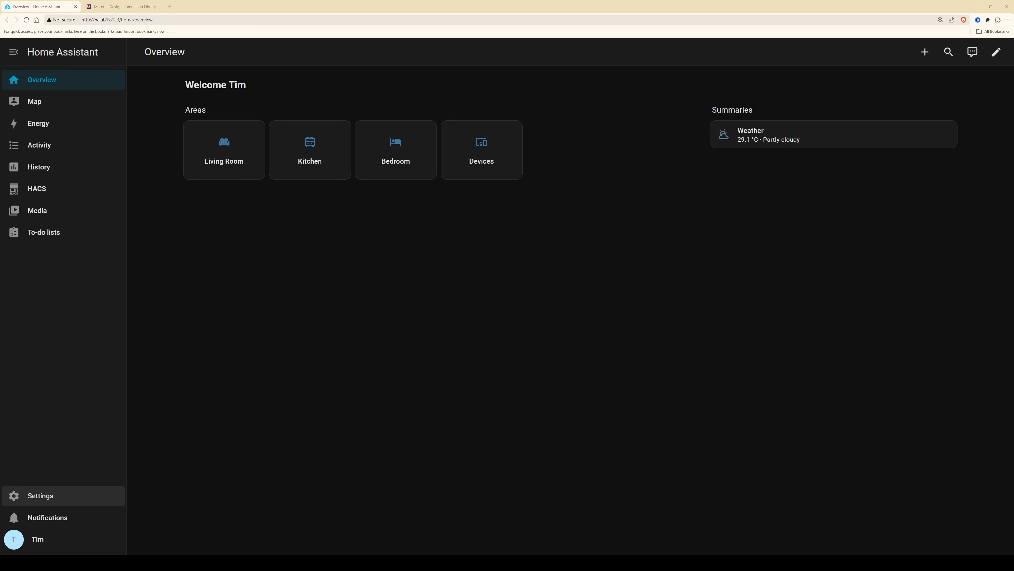
Step: View the Zigbee Home Automation integration page through Devices & services and through its sidebar shortcut
click(40, 496)
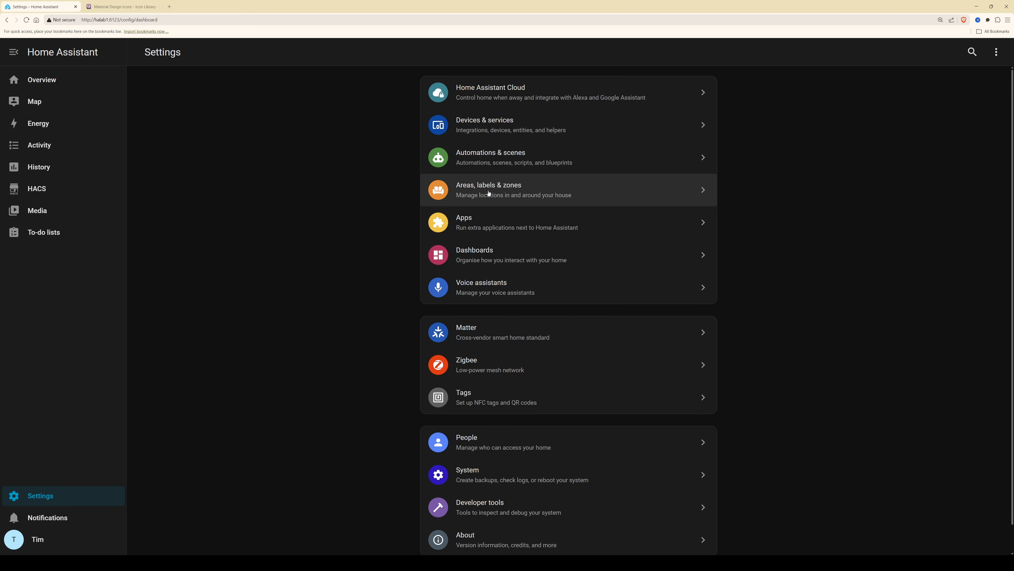
click(489, 128)
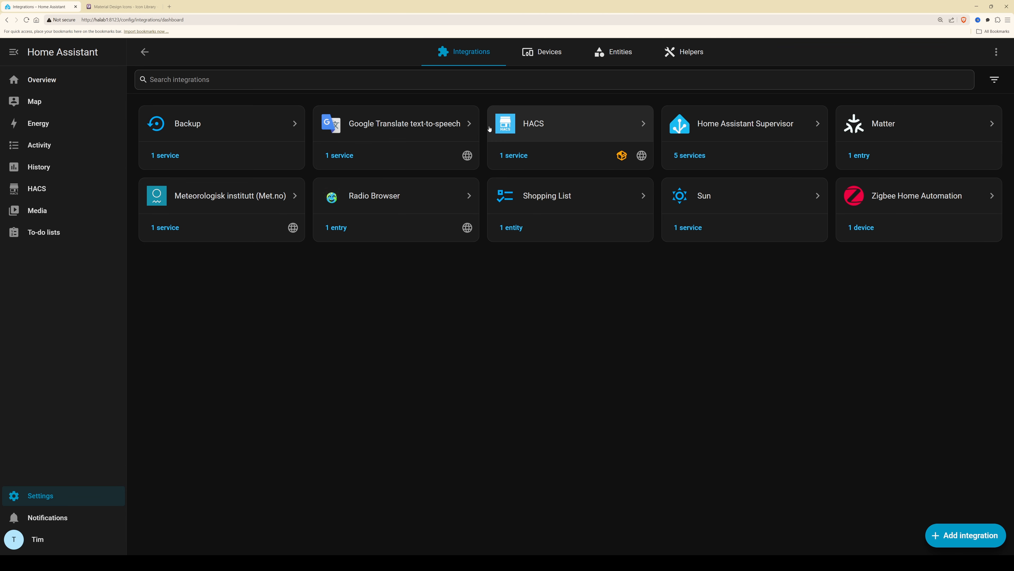
click(908, 199)
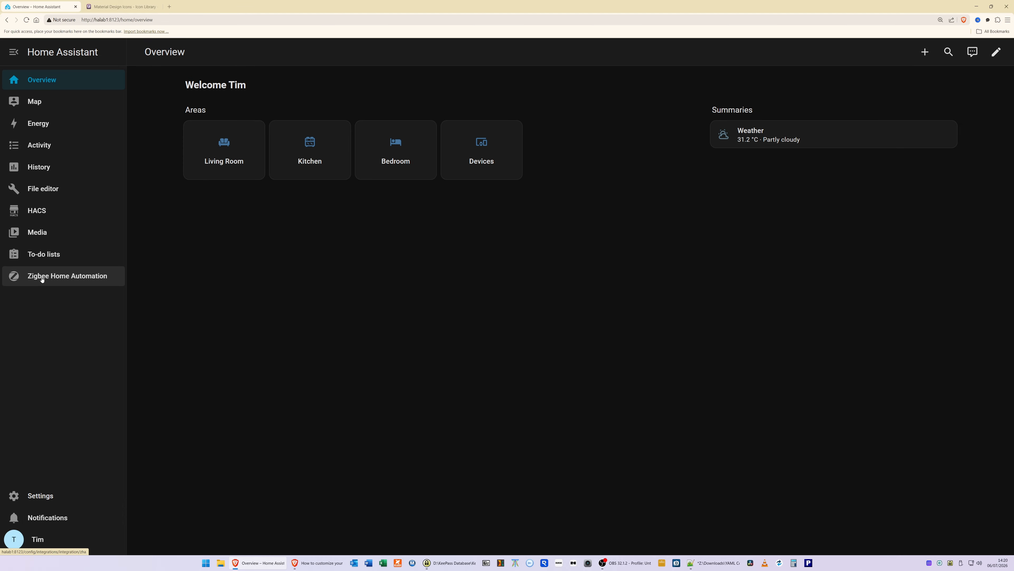
click(56, 278)
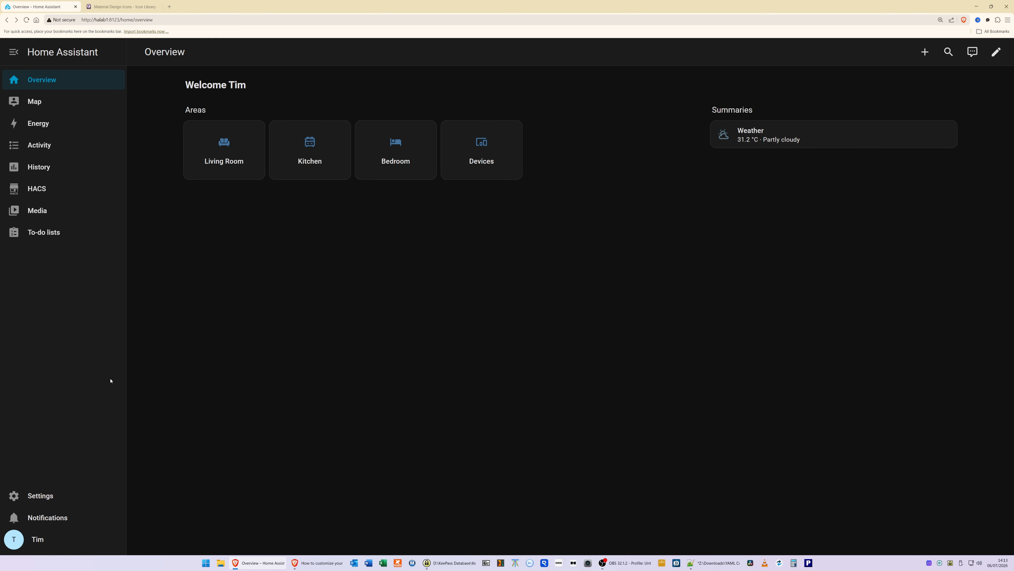
Step: Find the File editor app in the app store by searching for "file" and install it
click(40, 496)
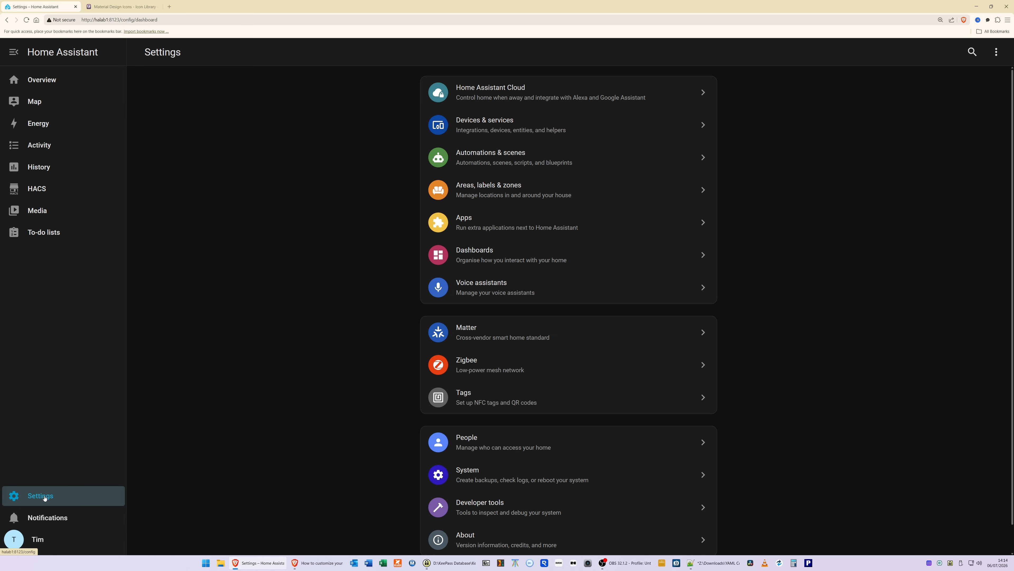
click(475, 223)
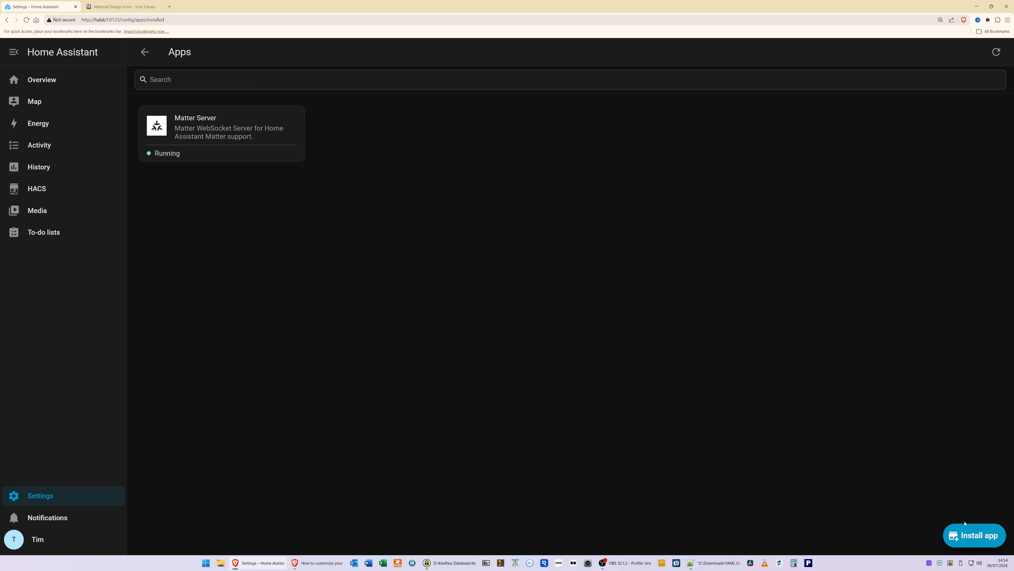
click(988, 536)
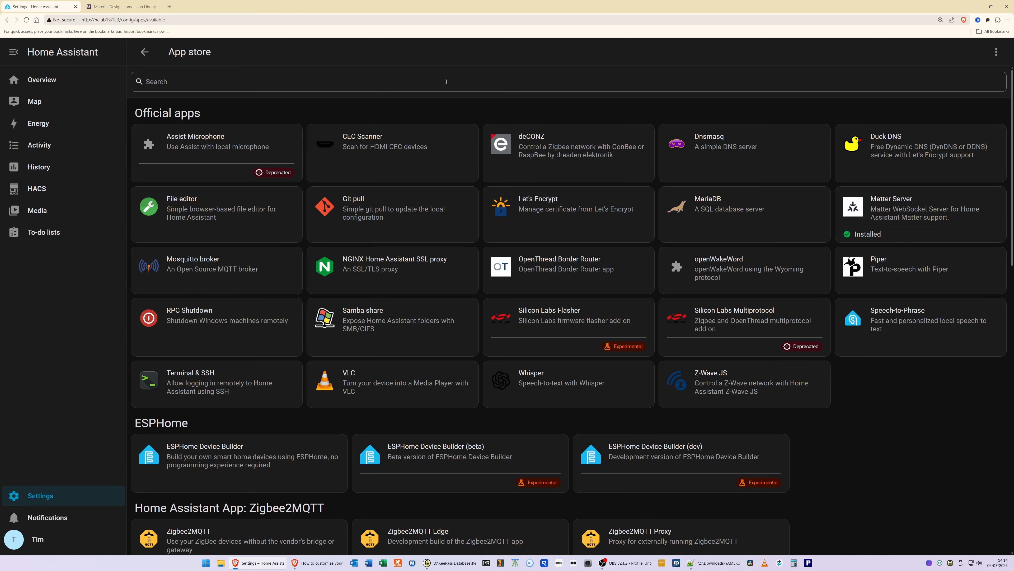
text(filk)
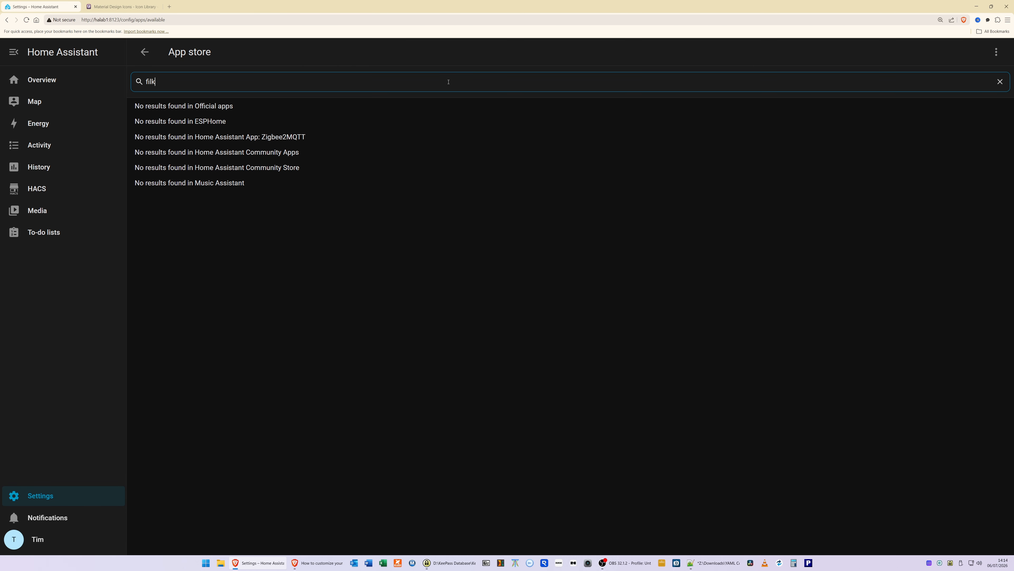
key(BackSpace)
text(e)
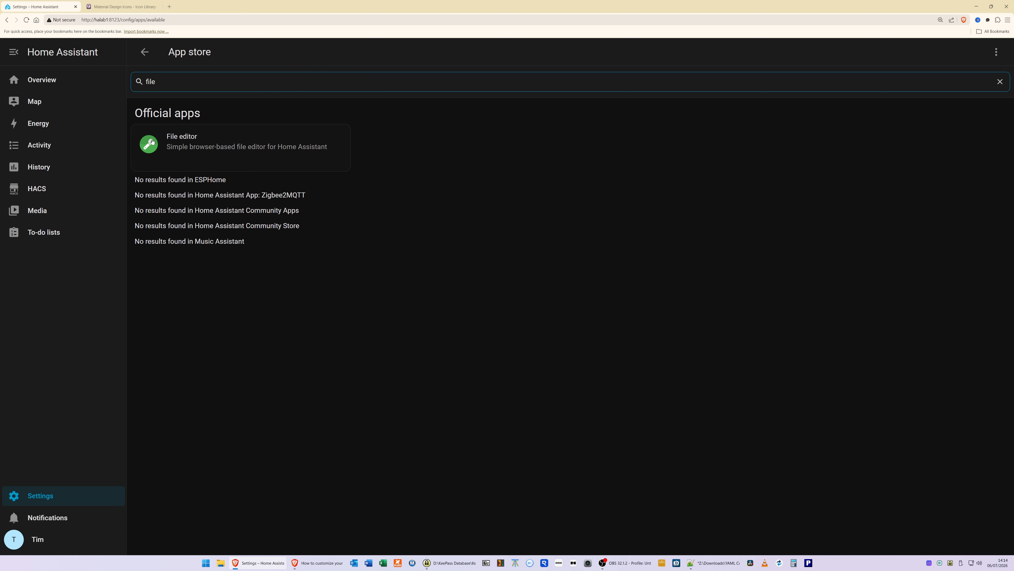
click(235, 151)
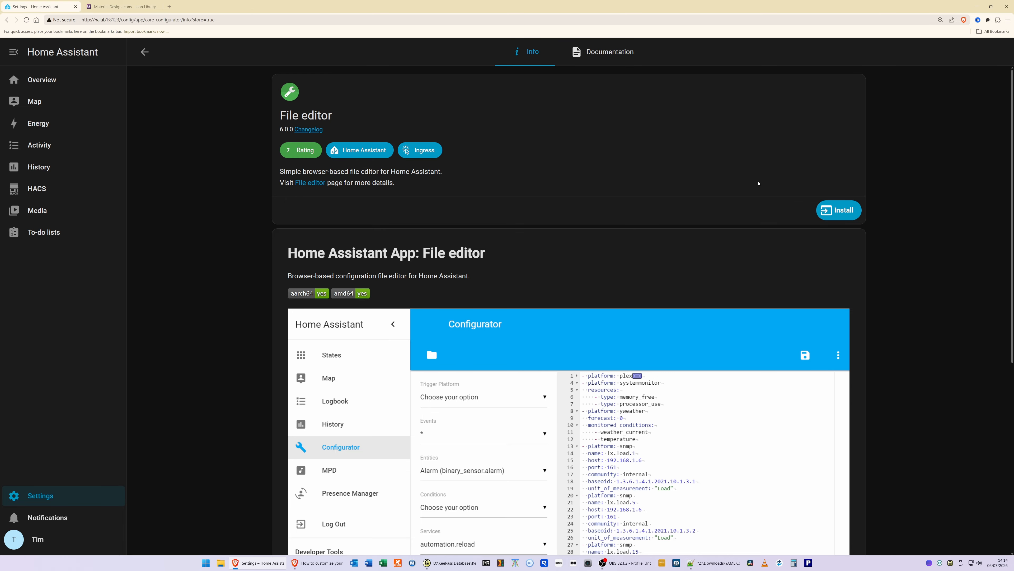
click(840, 213)
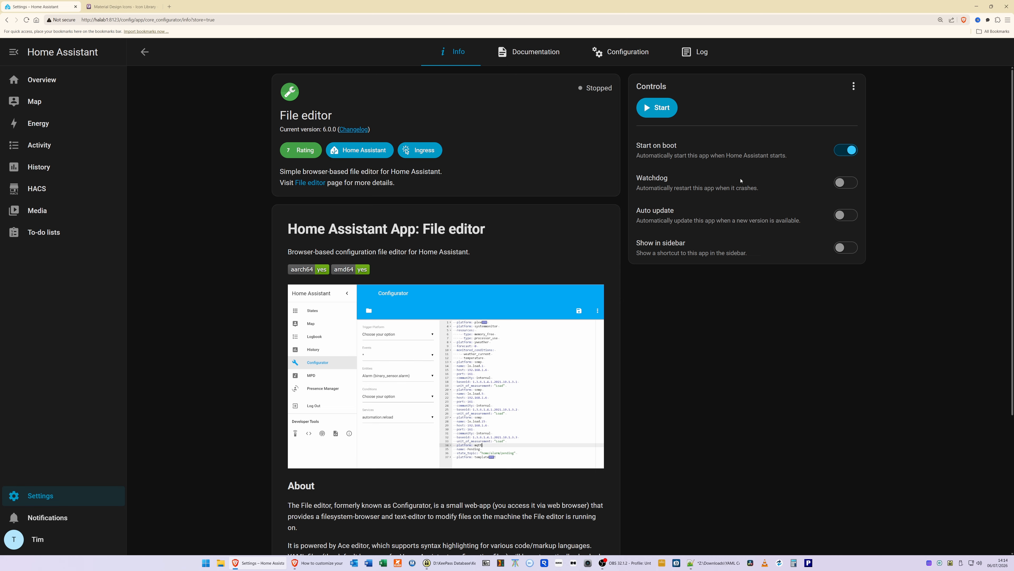
Step: Enable Watchdog and Show in sidebar for the File editor app and start it
click(842, 183)
click(841, 249)
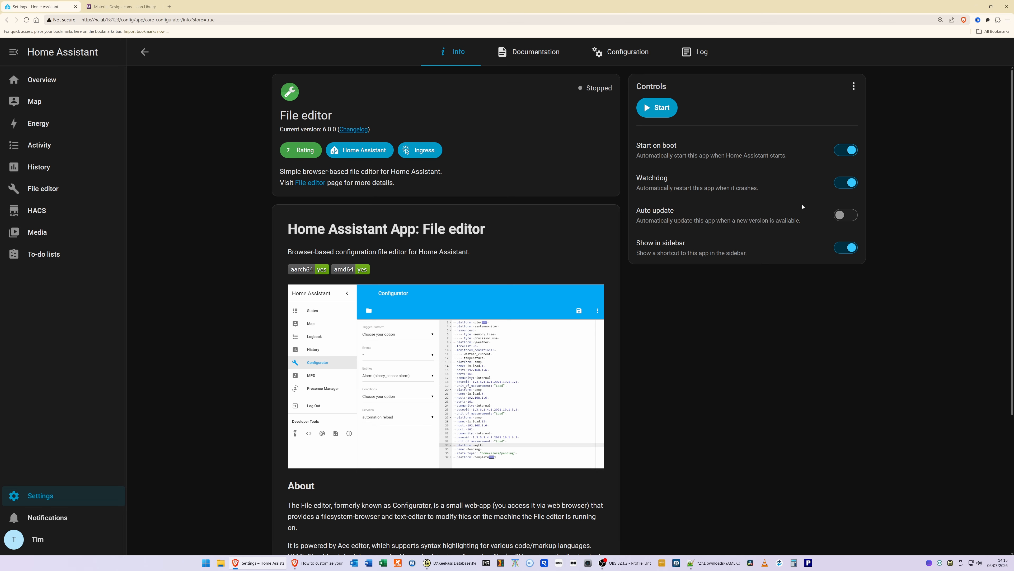
click(666, 107)
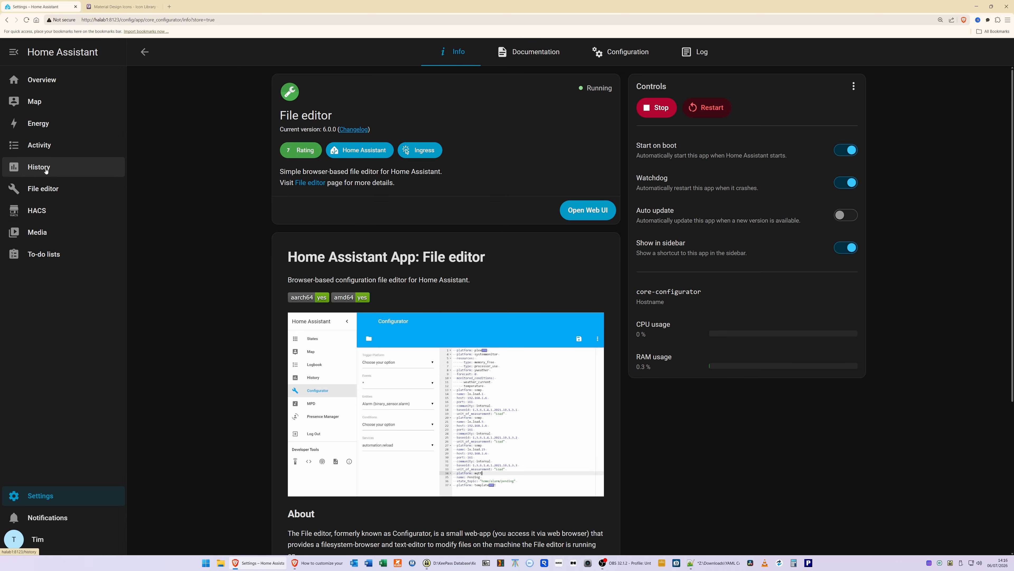
Step: Open configuration.yaml from the homeassistant folder in the File editor
click(49, 192)
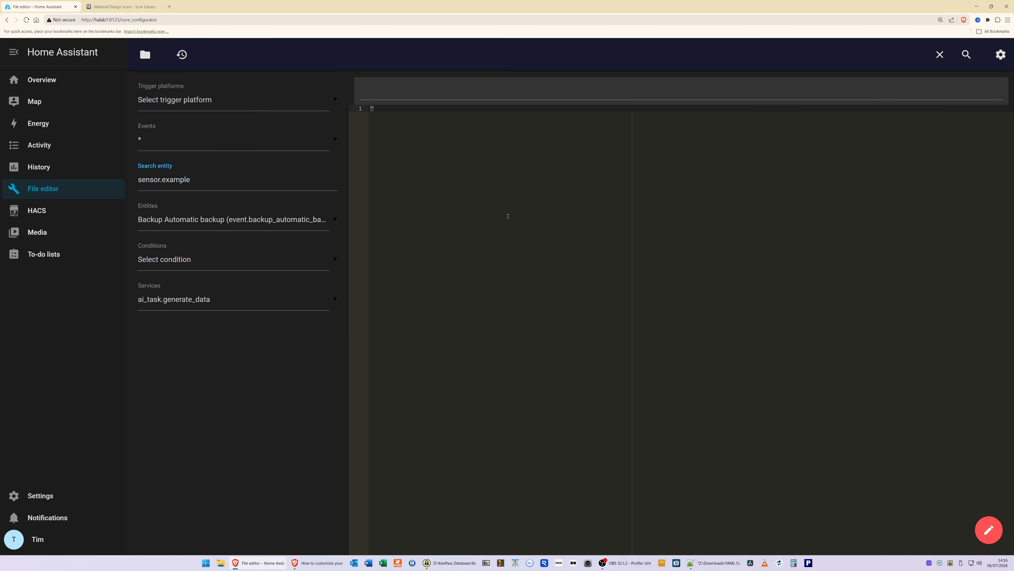
click(145, 56)
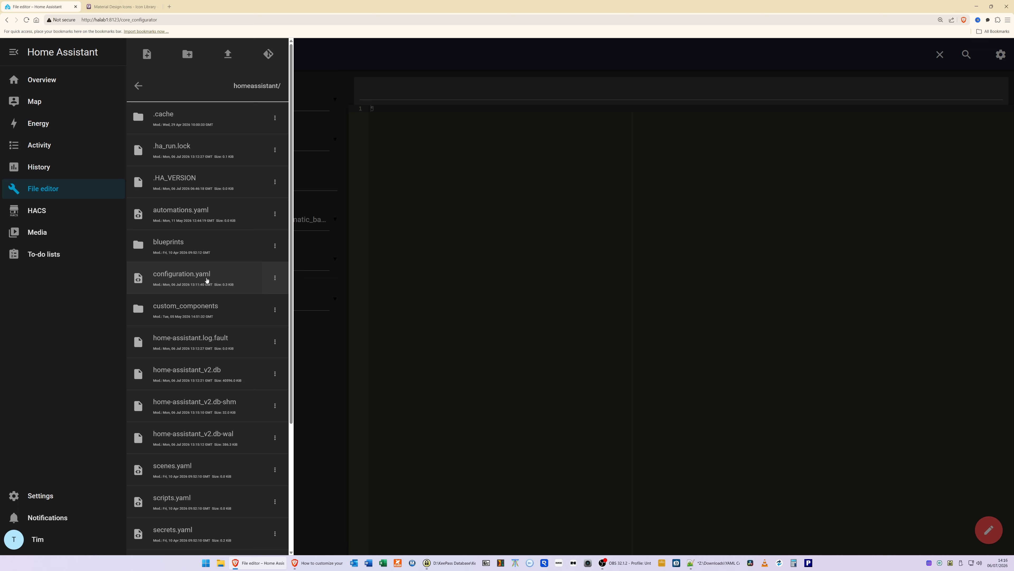
click(177, 280)
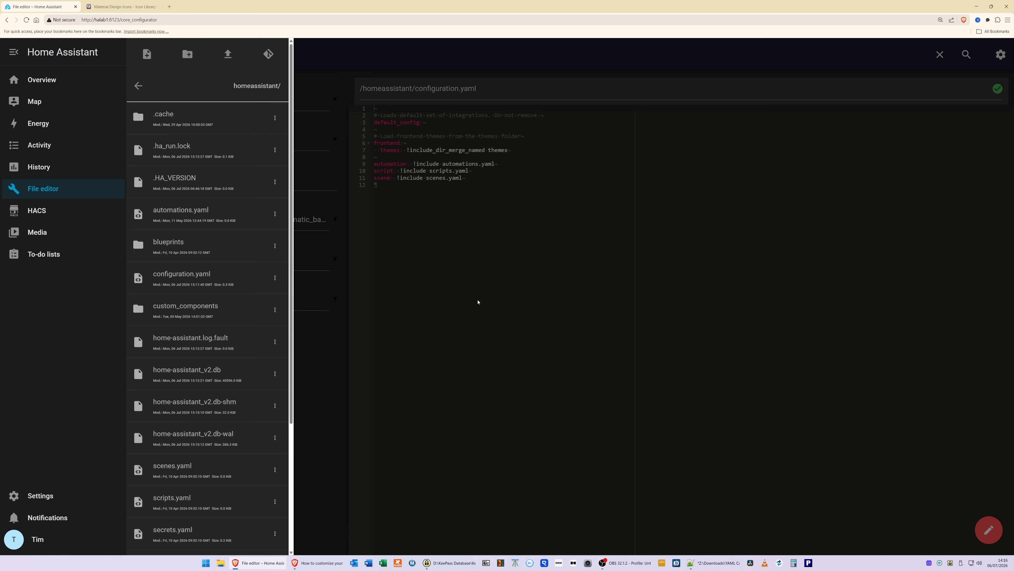
click(562, 303)
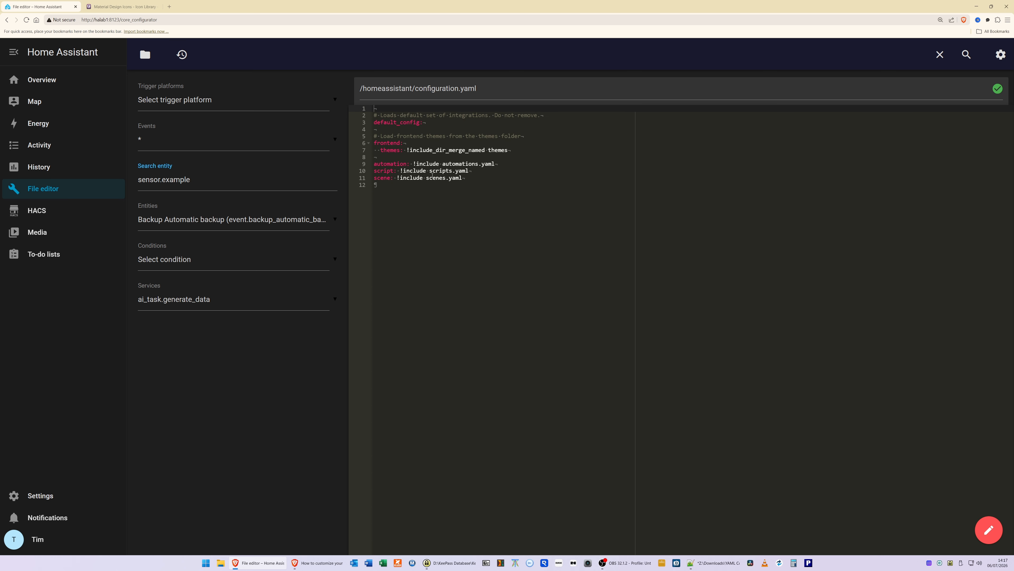
Step: Copy the Custom Panels block for Zigbee Home Automation from the Notepad++ file and paste it at the end of configuration.yaml
click(379, 185)
click(715, 563)
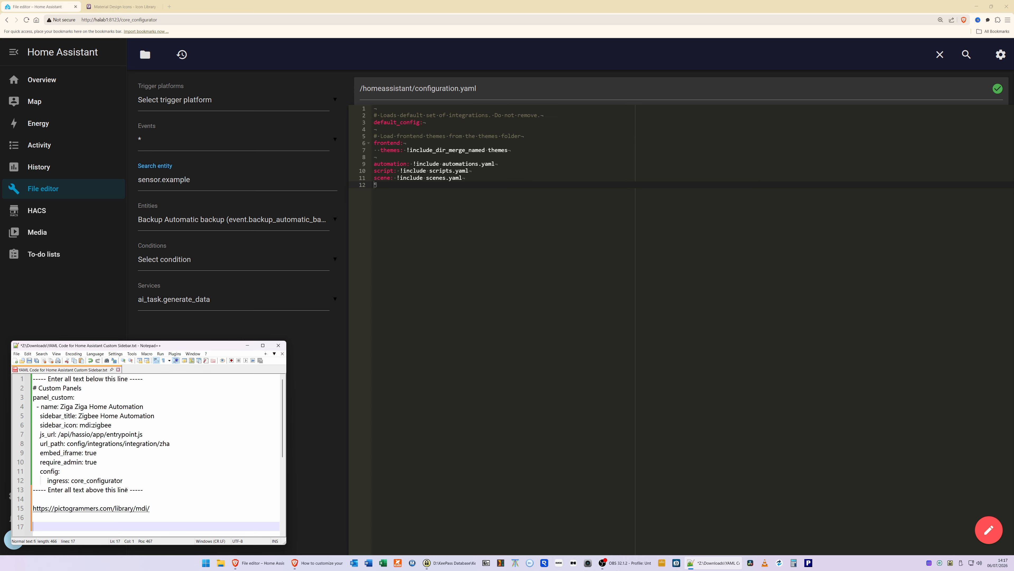
drag(131, 478, 23, 388)
key(ctrl+c)
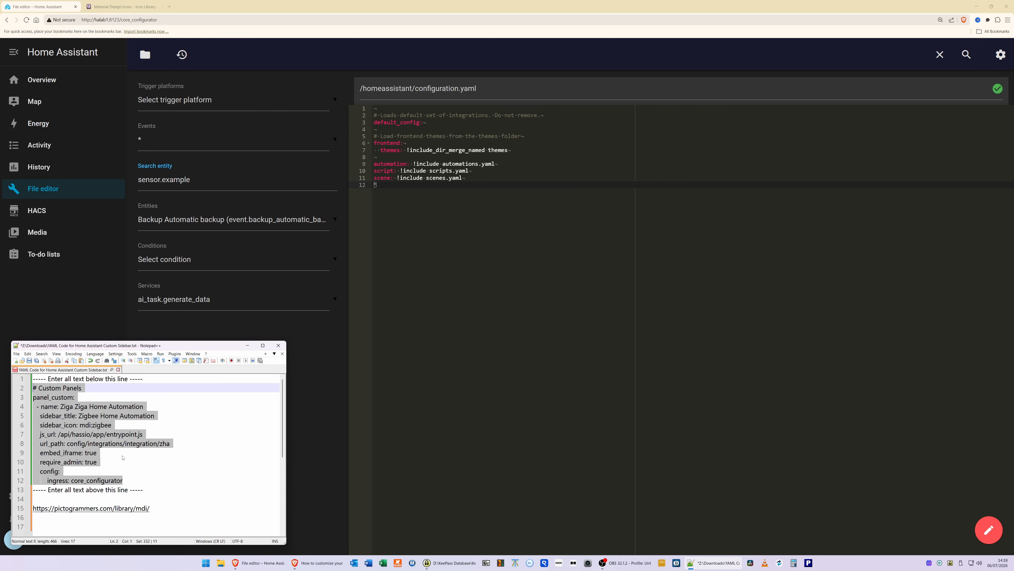
click(384, 185)
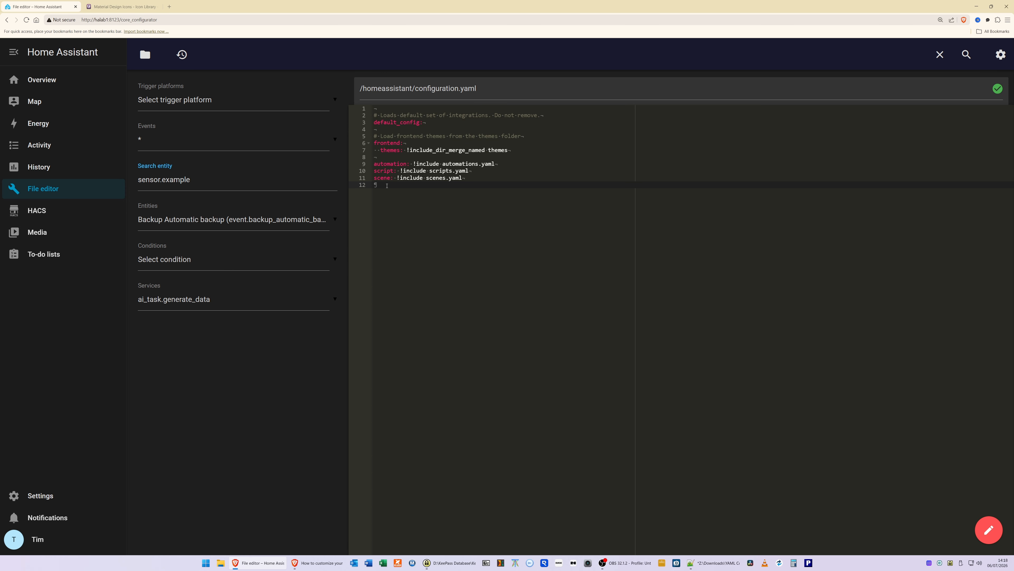
key(ctrl+v)
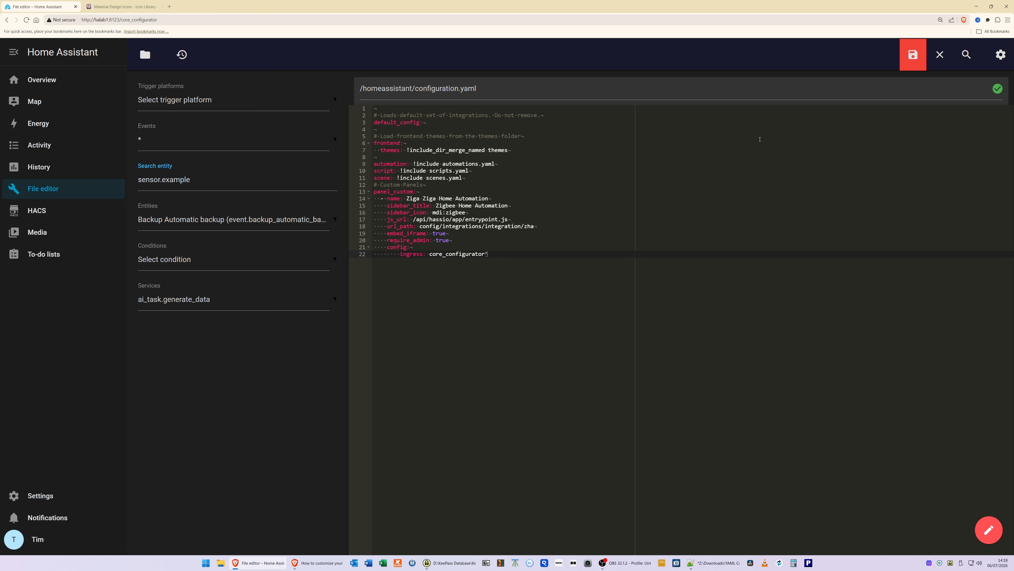
Step: Save the edited configuration.yaml and close the file
click(918, 55)
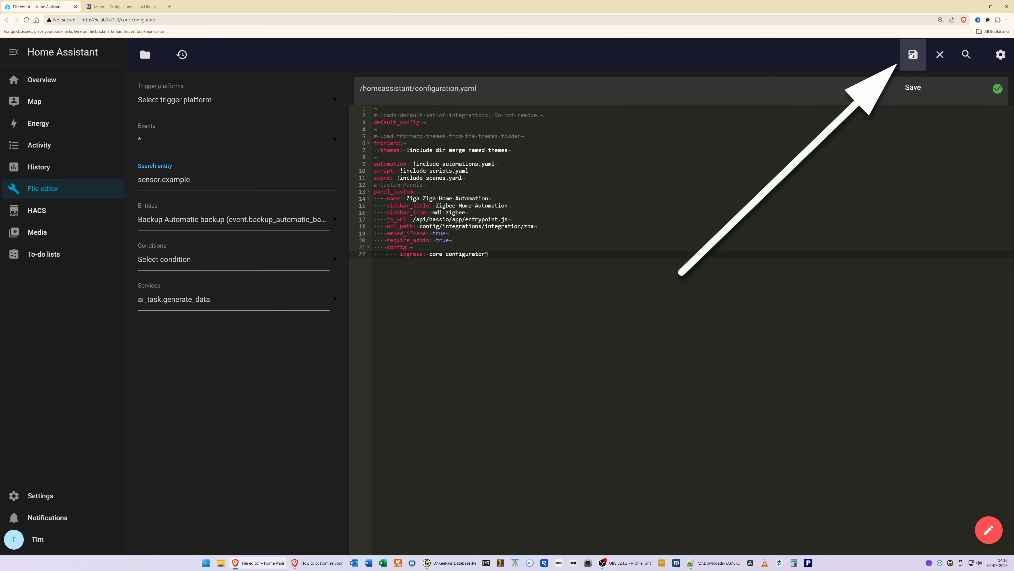
click(912, 56)
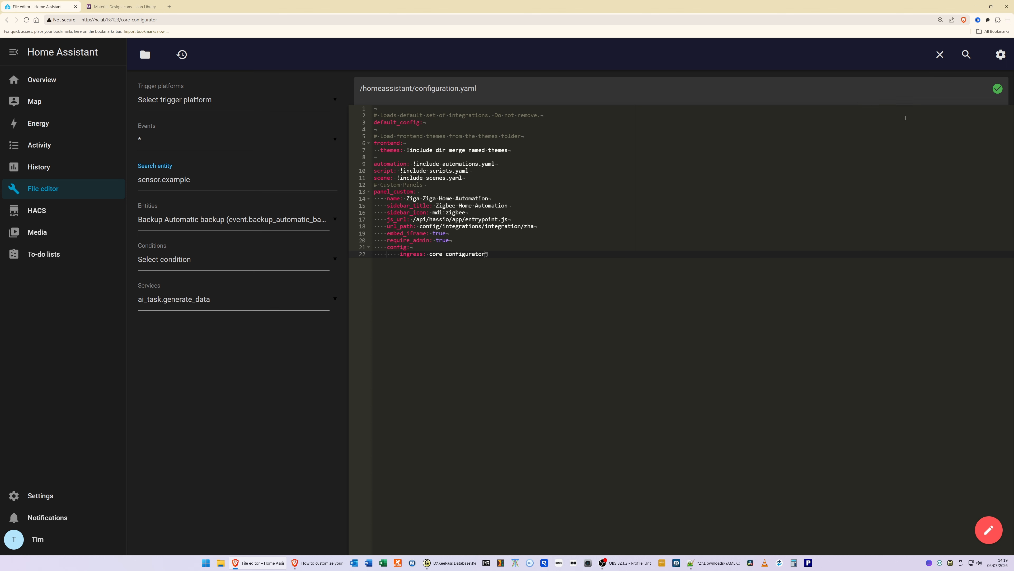
click(943, 57)
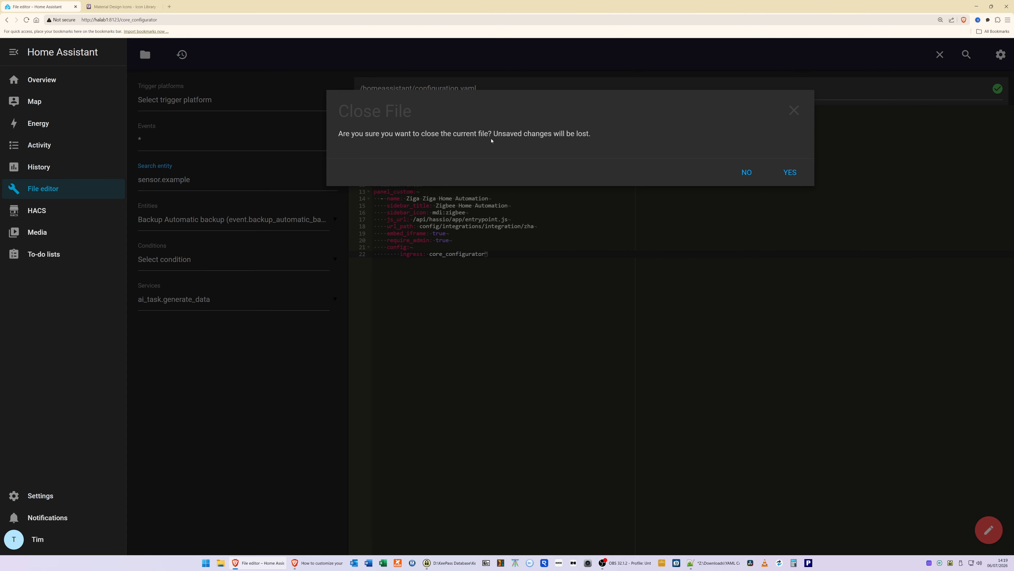
click(792, 173)
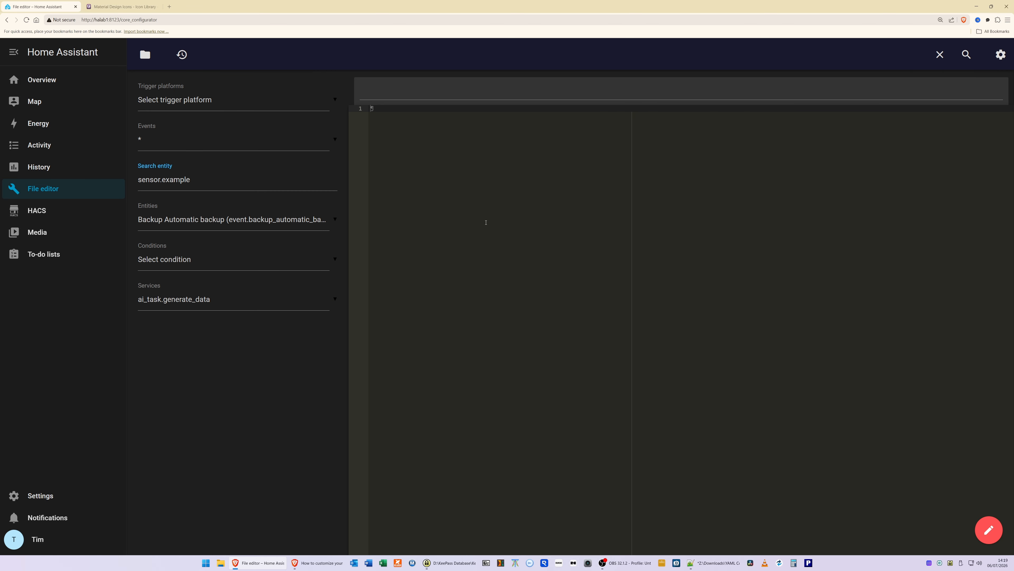
Step: Restart Home Assistant from the System settings and confirm the restart
click(47, 492)
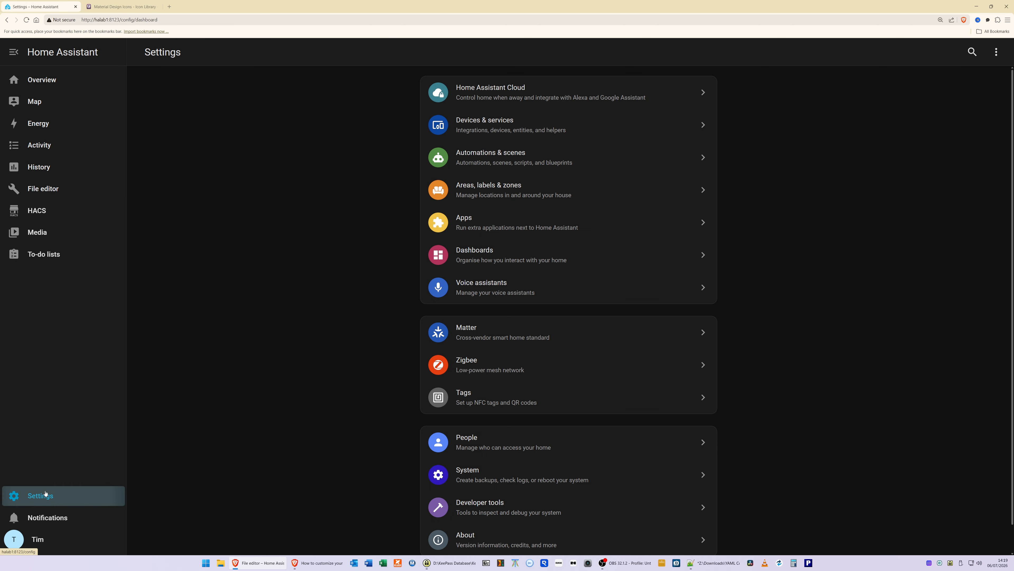
click(459, 470)
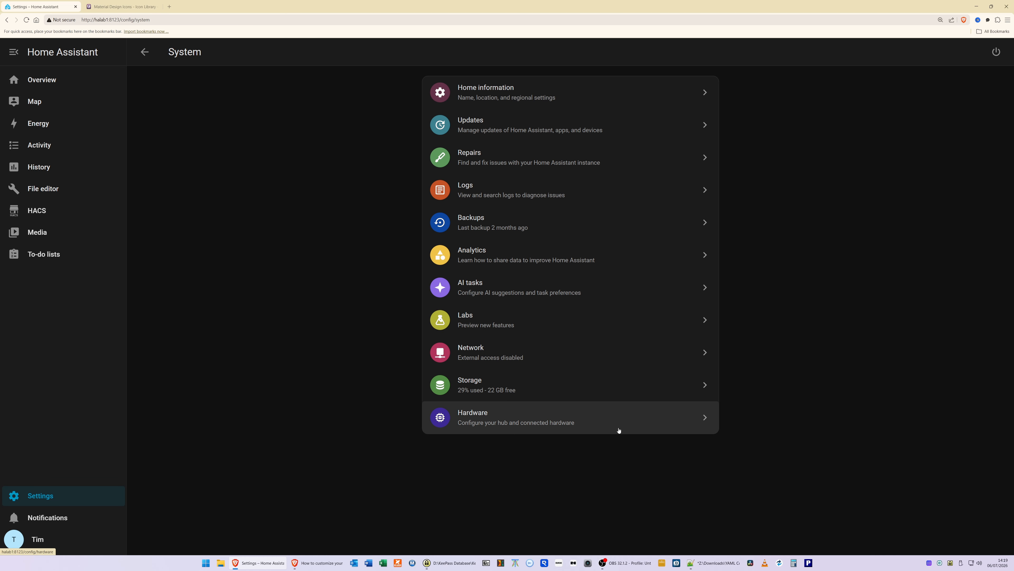
click(996, 52)
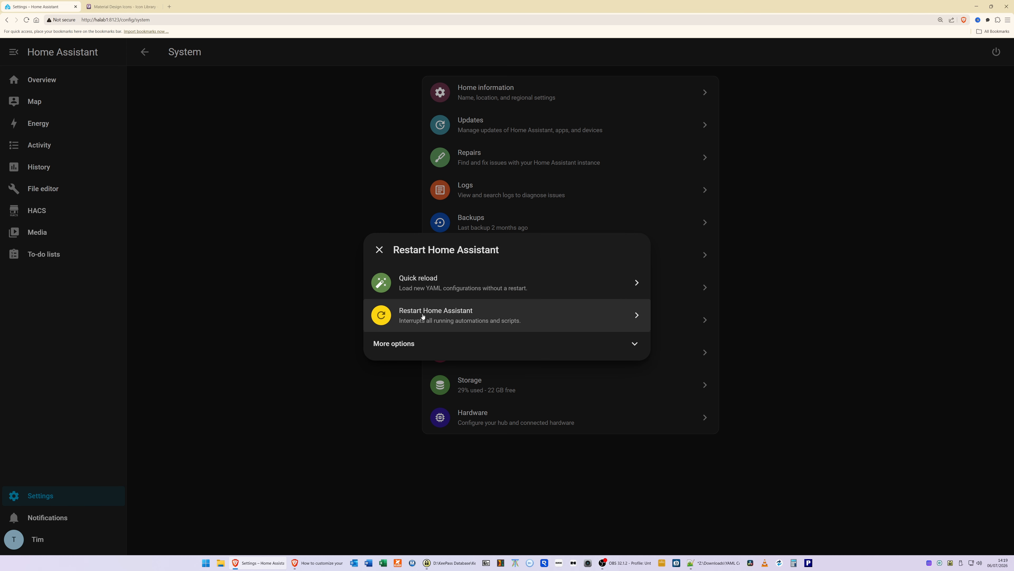
click(424, 318)
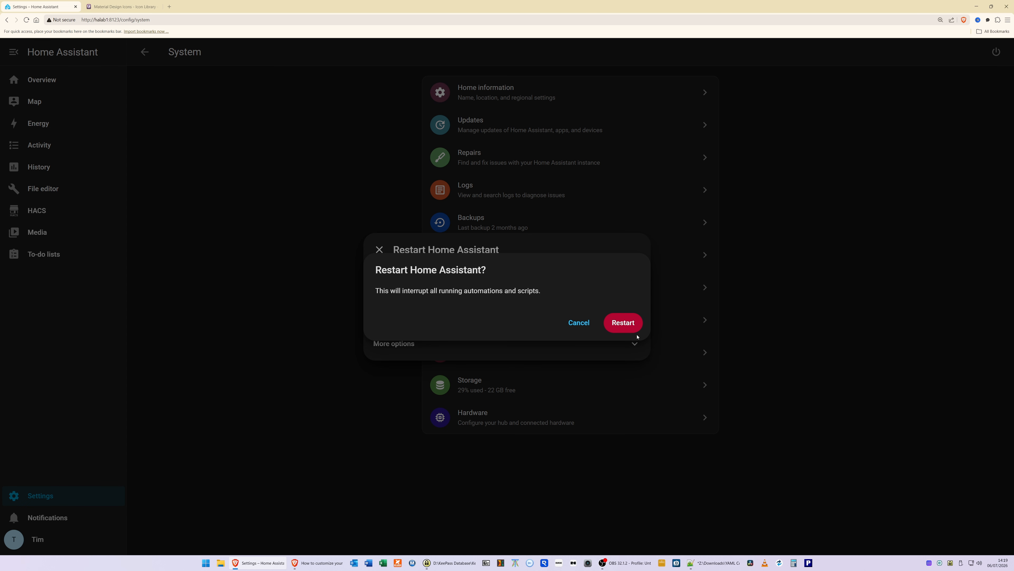
click(629, 329)
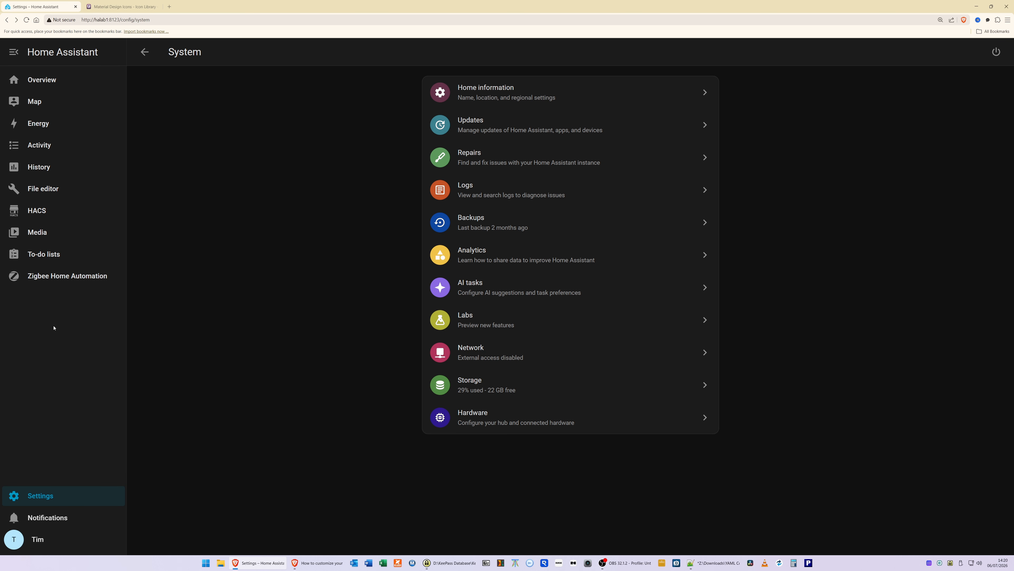
Step: Compare opening the Zigbee Home Automation page through Devices & services with opening it from the Overview through the new sidebar shortcut
click(35, 496)
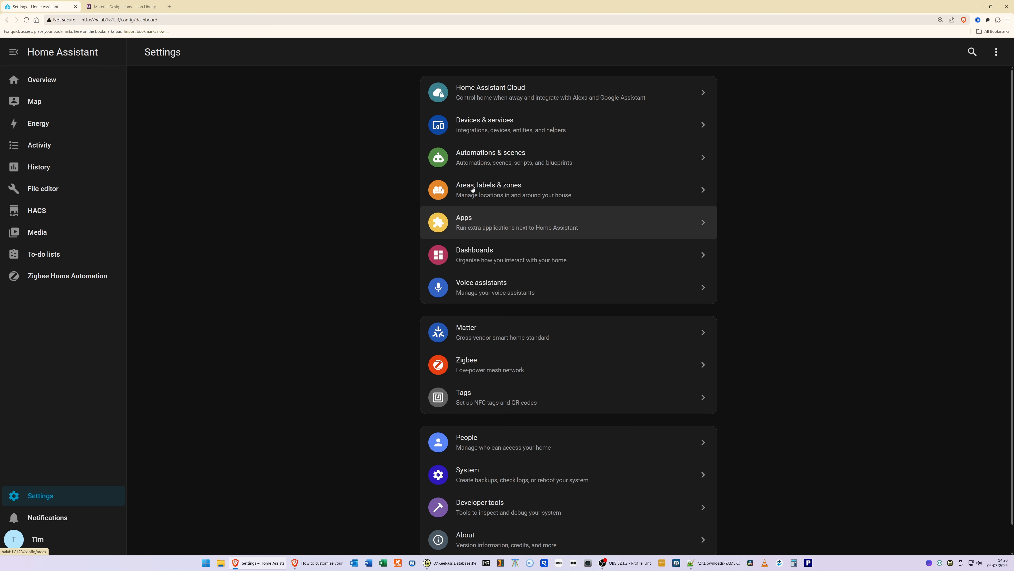
click(496, 125)
click(925, 196)
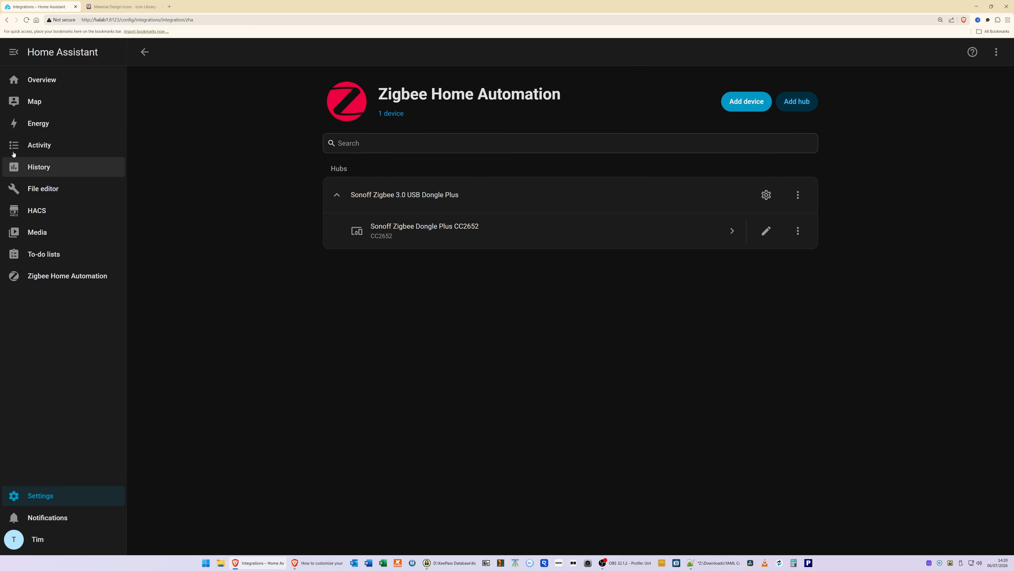
click(46, 81)
click(56, 276)
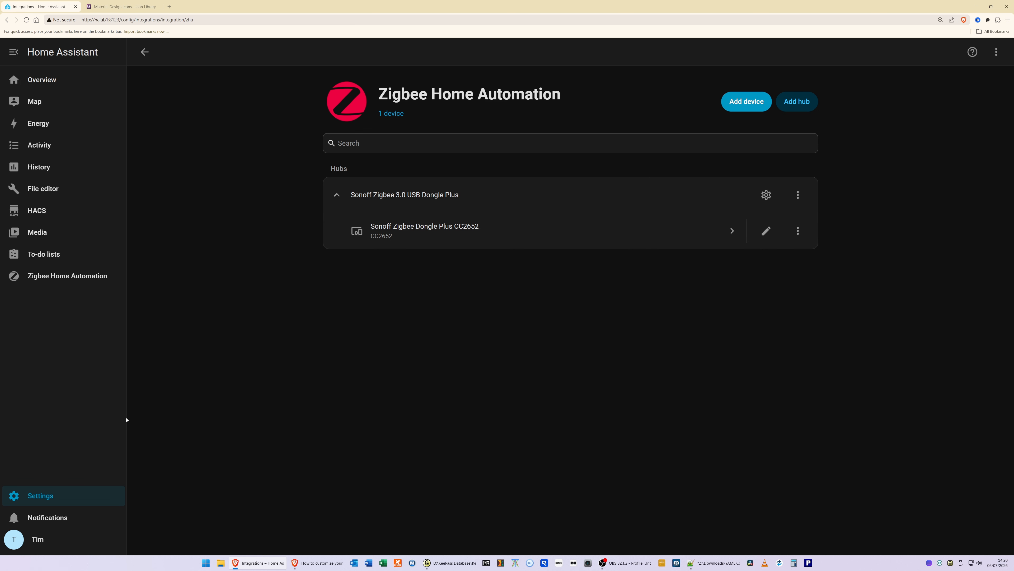
Step: Open the Matter integration page from Devices & services in the Settings
click(56, 492)
click(61, 494)
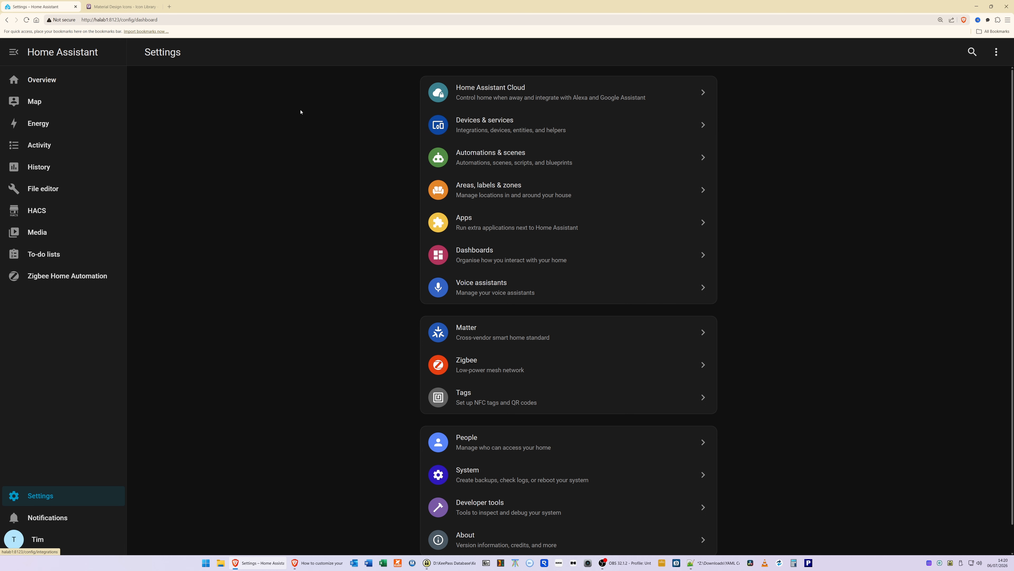
click(516, 126)
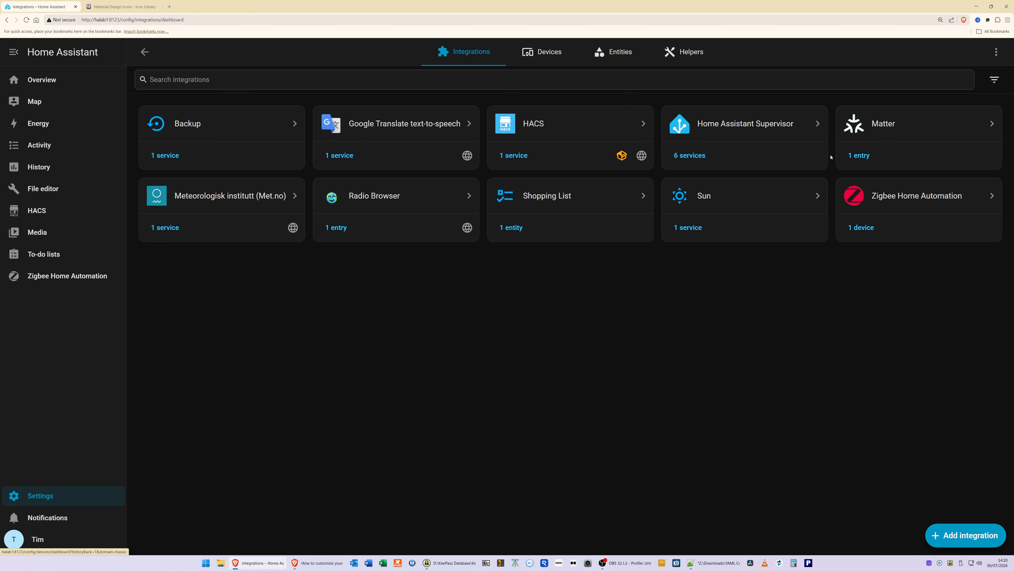
click(890, 123)
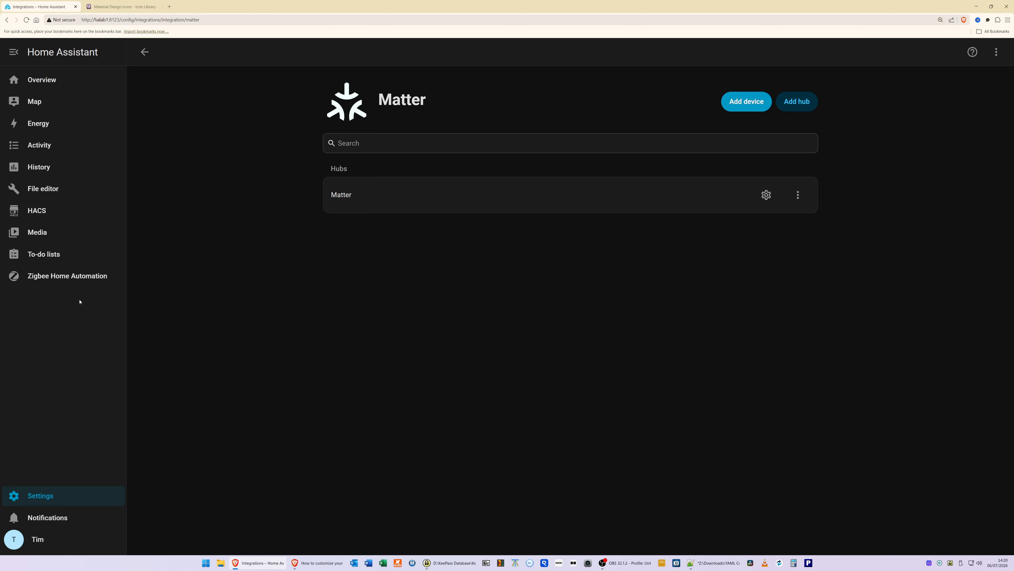
Step: Copy config/integrations/integration/matter from the Matter page's address and paste it on line 17 of the Notepad++ file
click(270, 20)
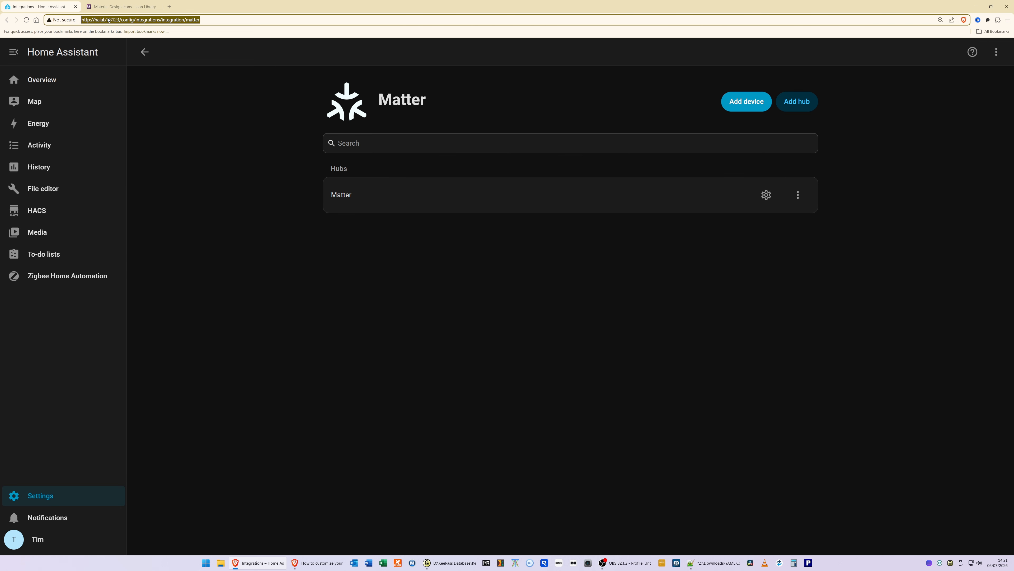
click(122, 23)
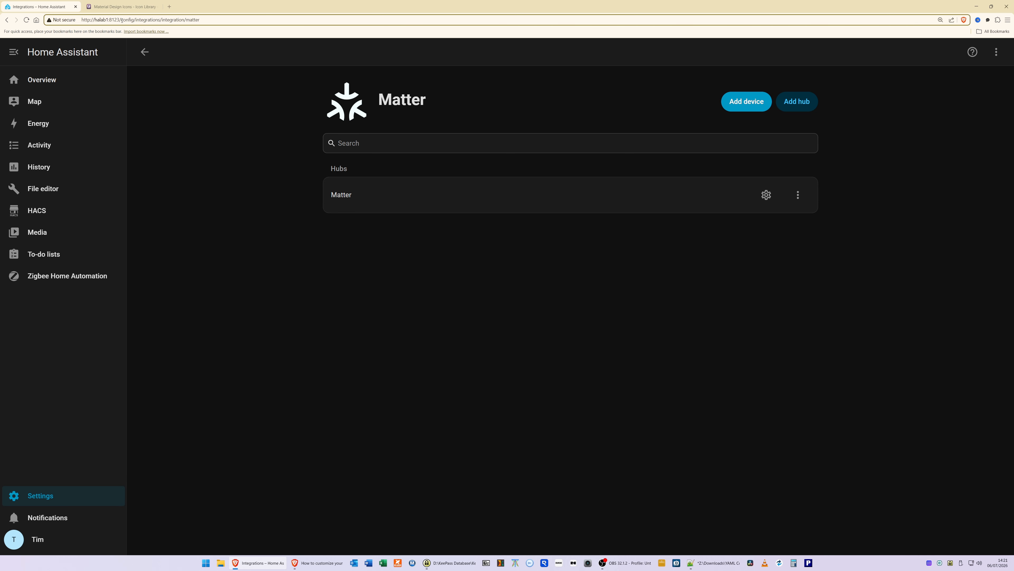
drag(122, 20, 128, 20)
drag(133, 19, 198, 19)
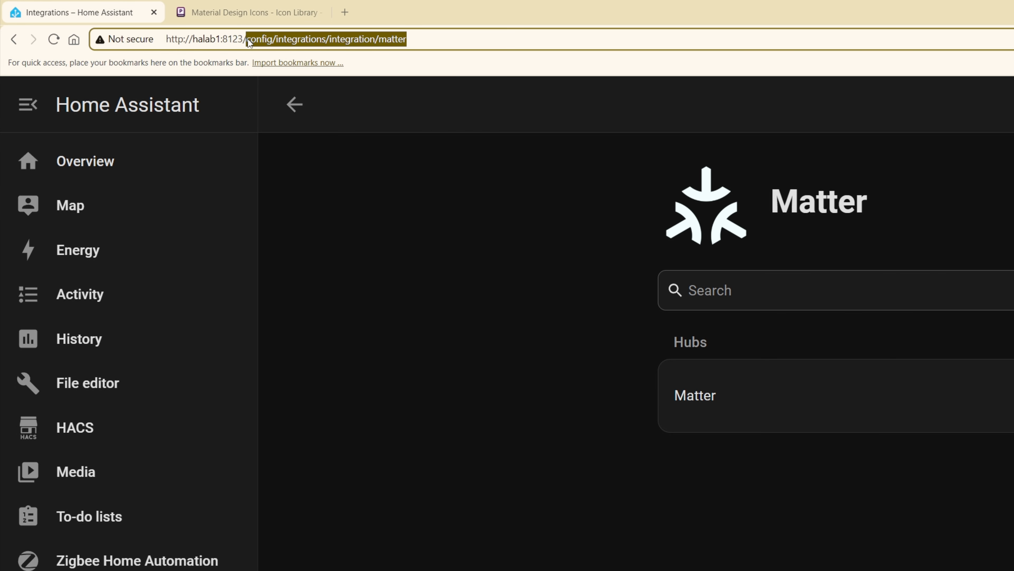
click(248, 39)
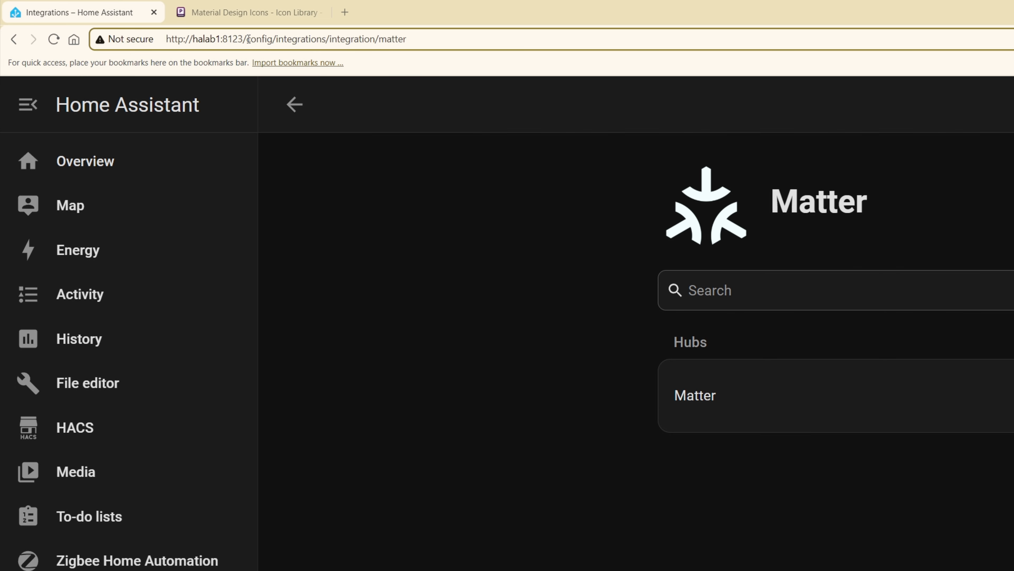
drag(248, 38, 434, 39)
key(ctrl+c)
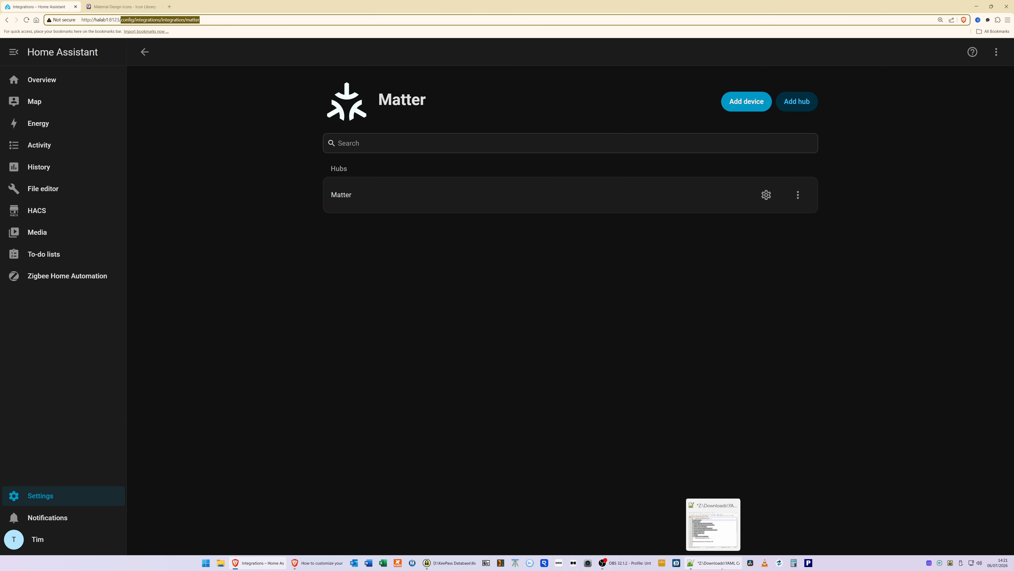
click(719, 563)
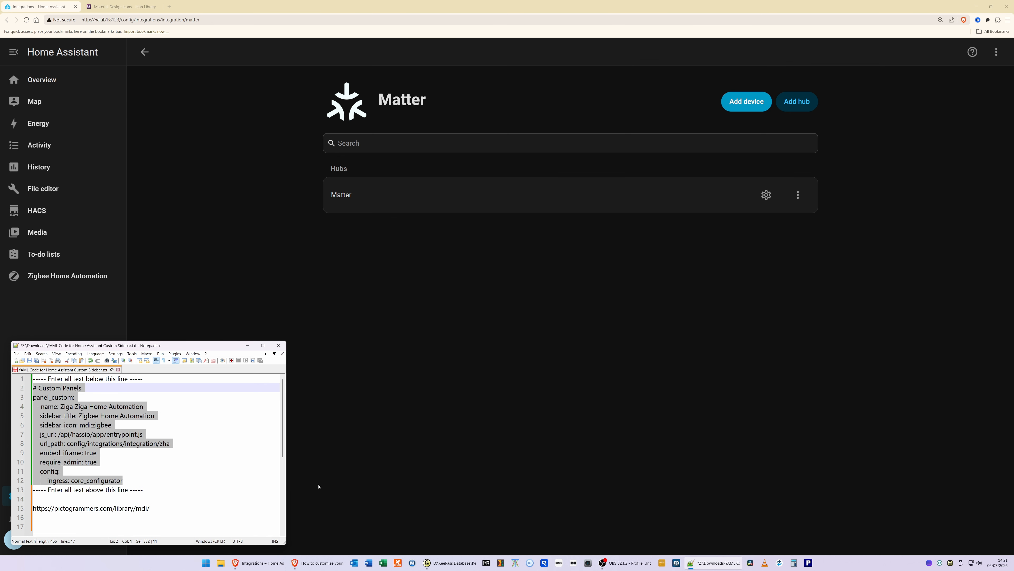
click(44, 527)
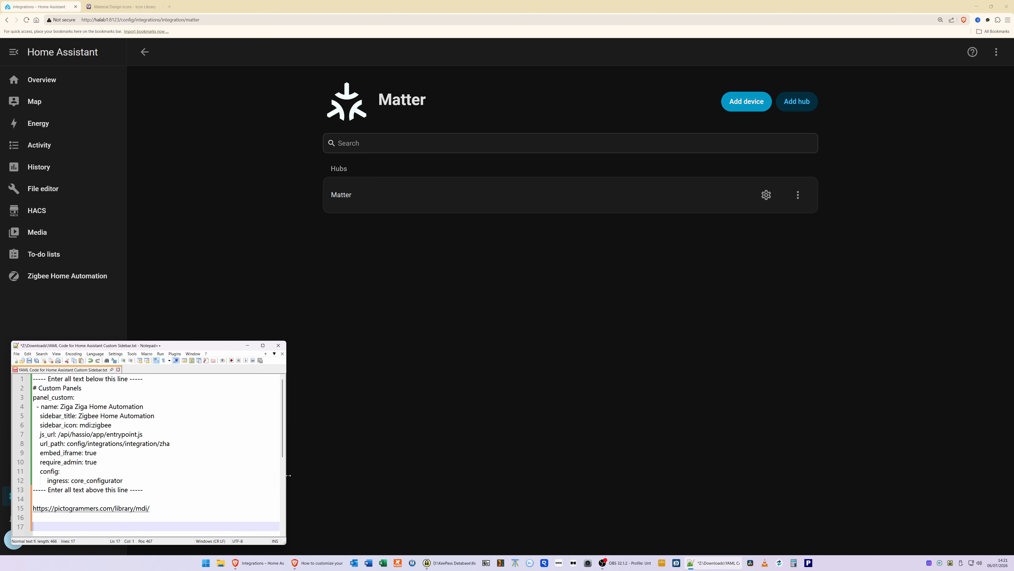
key(ctrl+v)
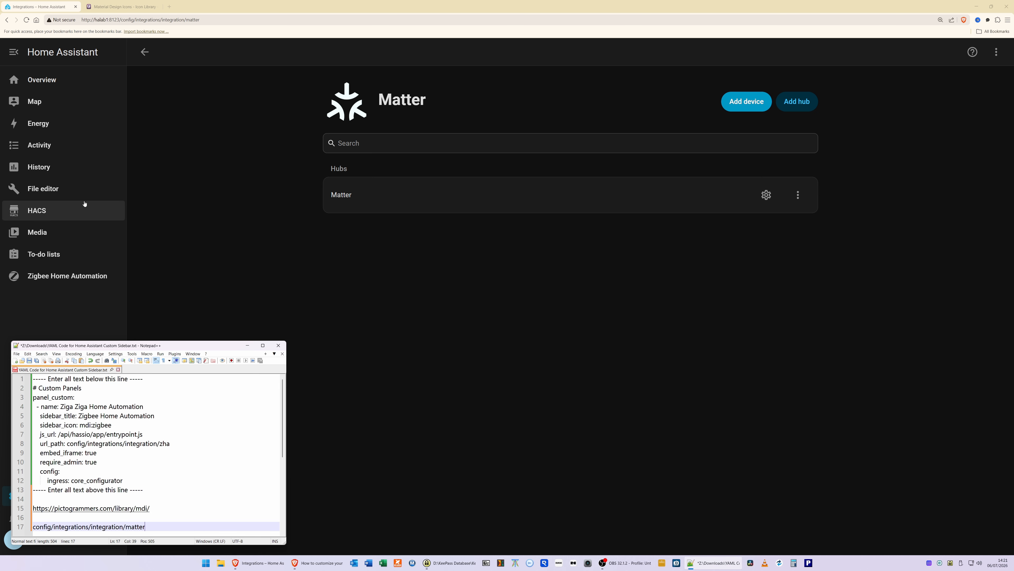
Step: Open configuration.yaml from the homeassistant folder in the File editor
click(56, 184)
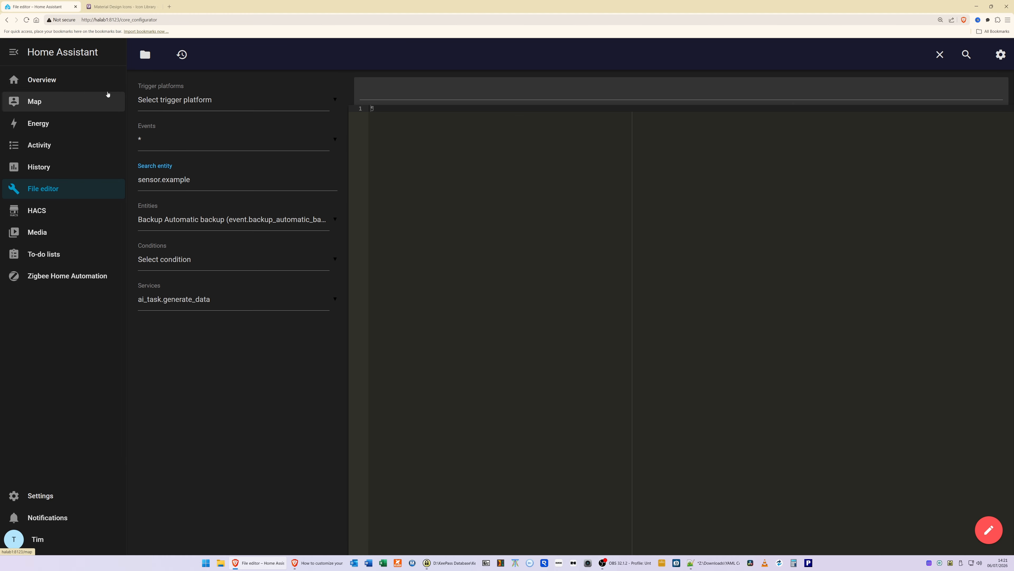
click(144, 55)
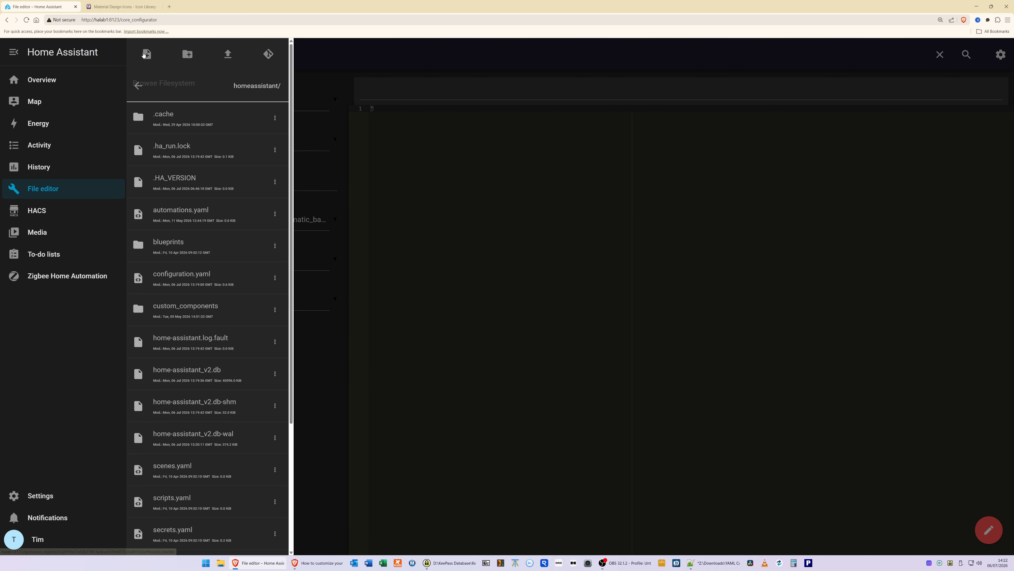
click(186, 281)
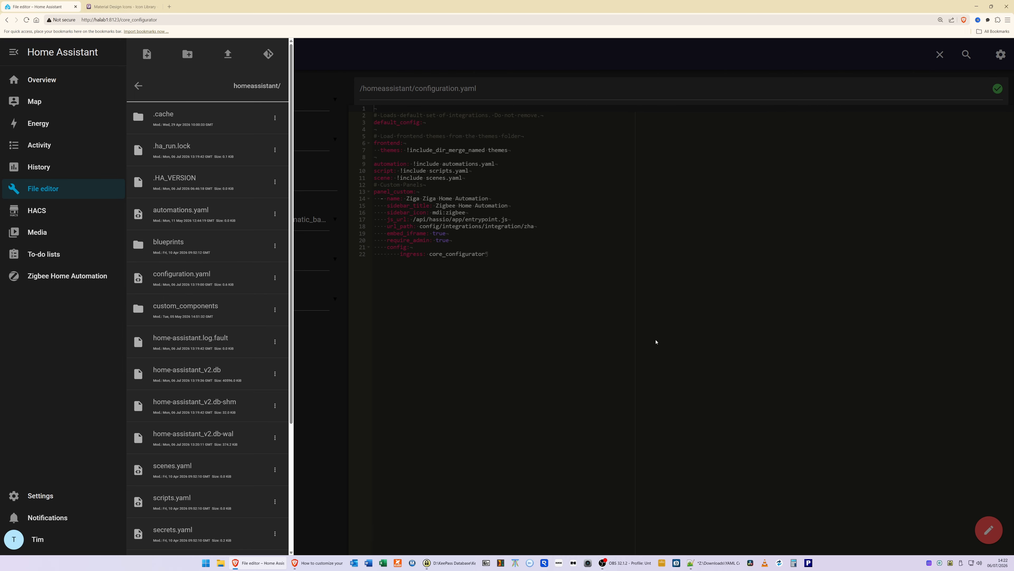
click(584, 311)
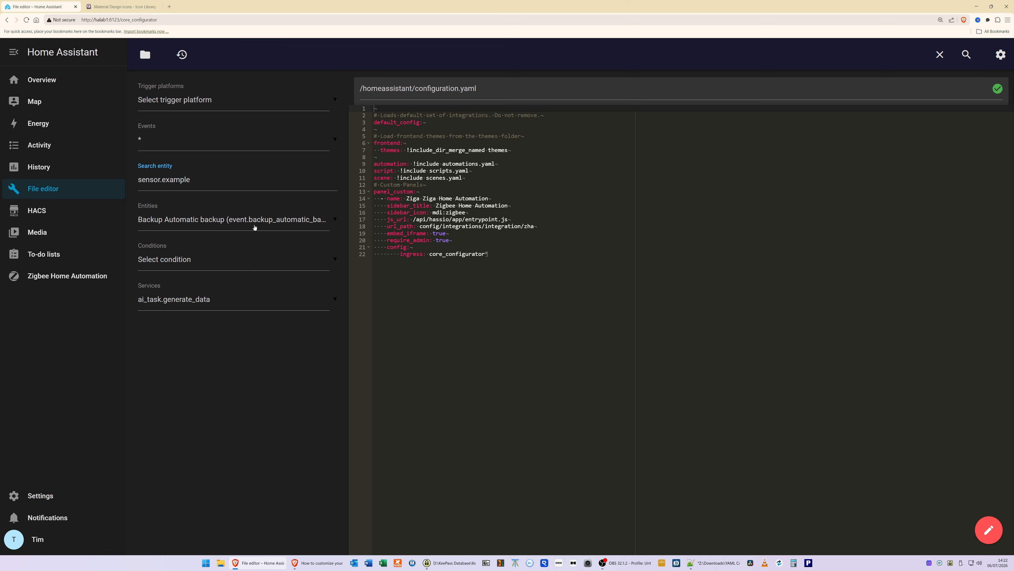
key(alt+Tab)
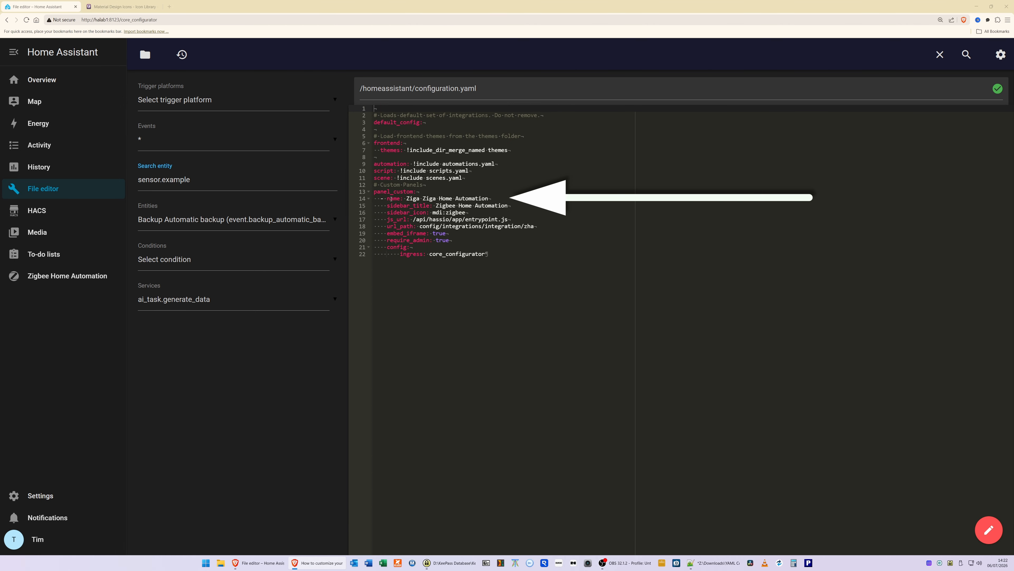
Step: Change the custom panel's name to "Matter" and its sidebar_title to "Matter Does Matter" in configuration.yaml
click(407, 198)
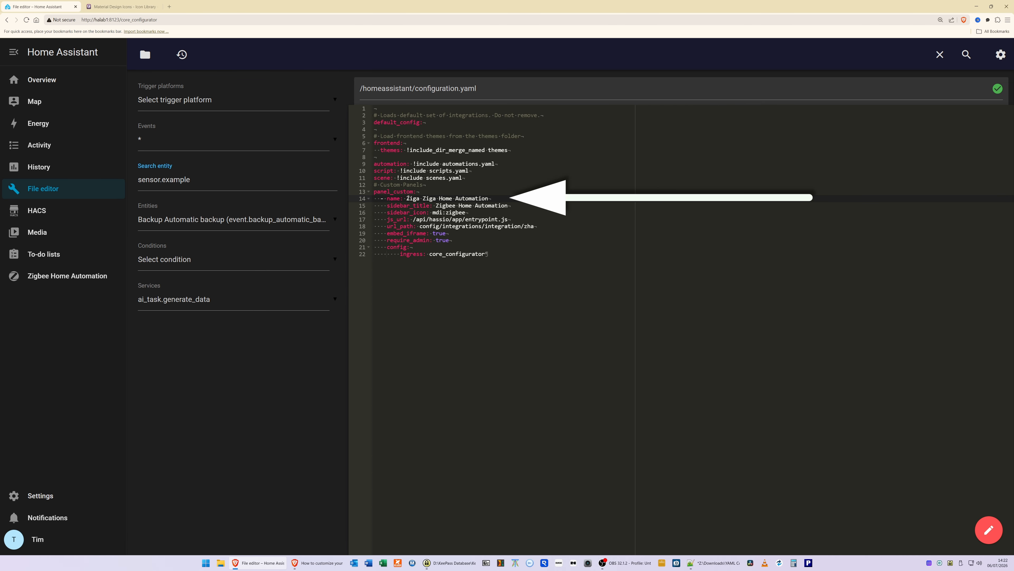
drag(406, 199, 489, 199)
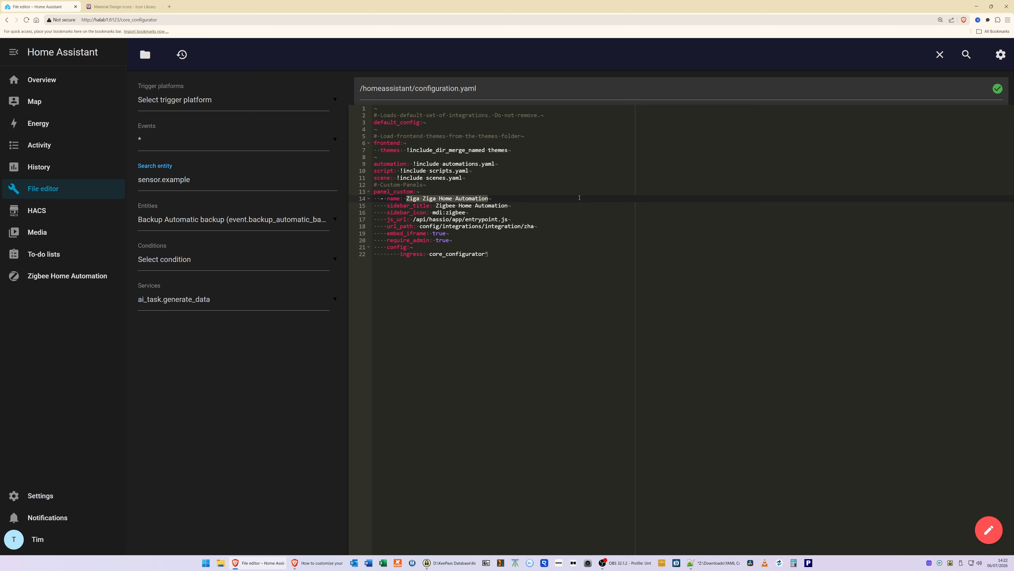
text(Matter)
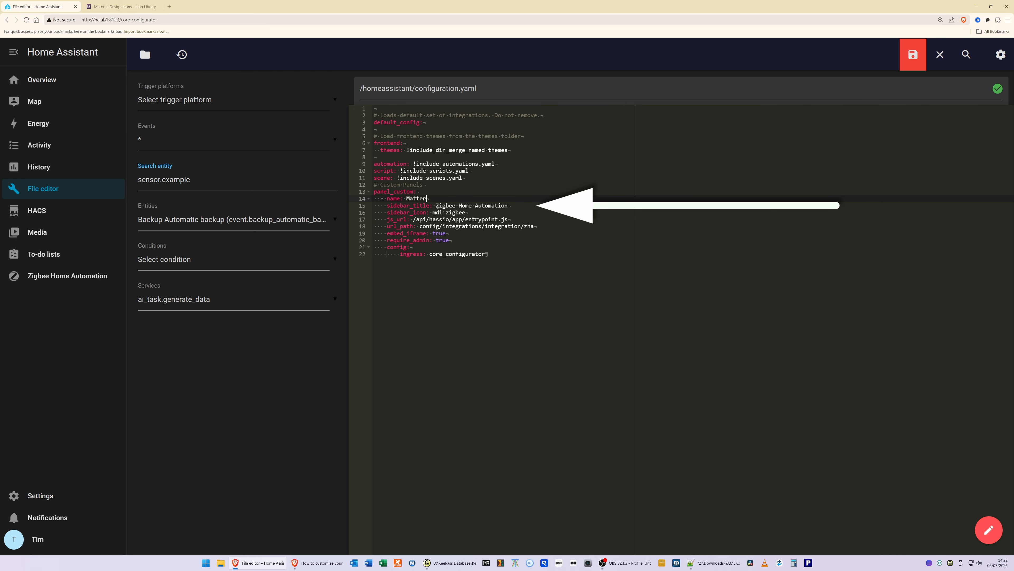
drag(436, 205, 508, 205)
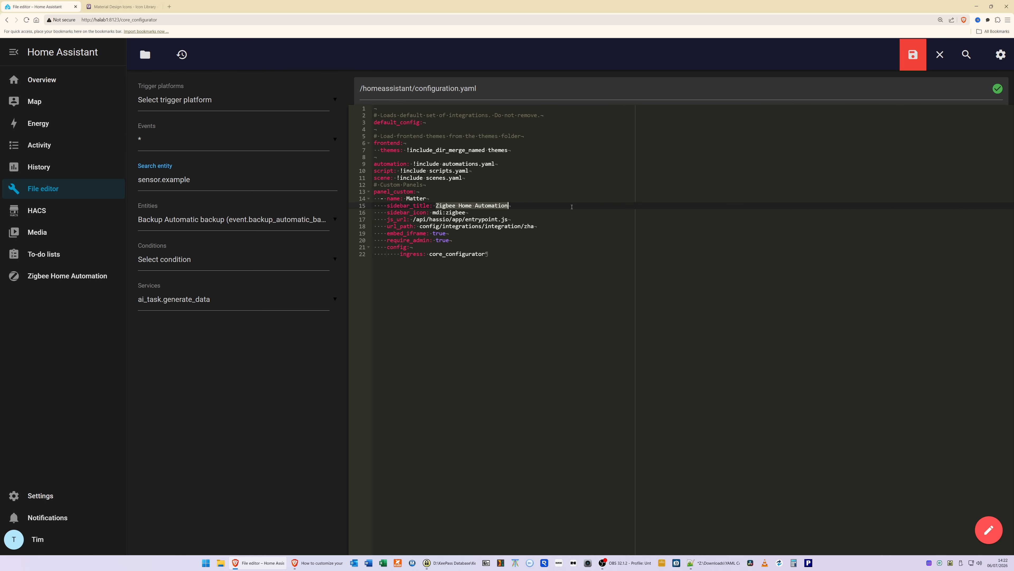
text(Matter Does Matter)
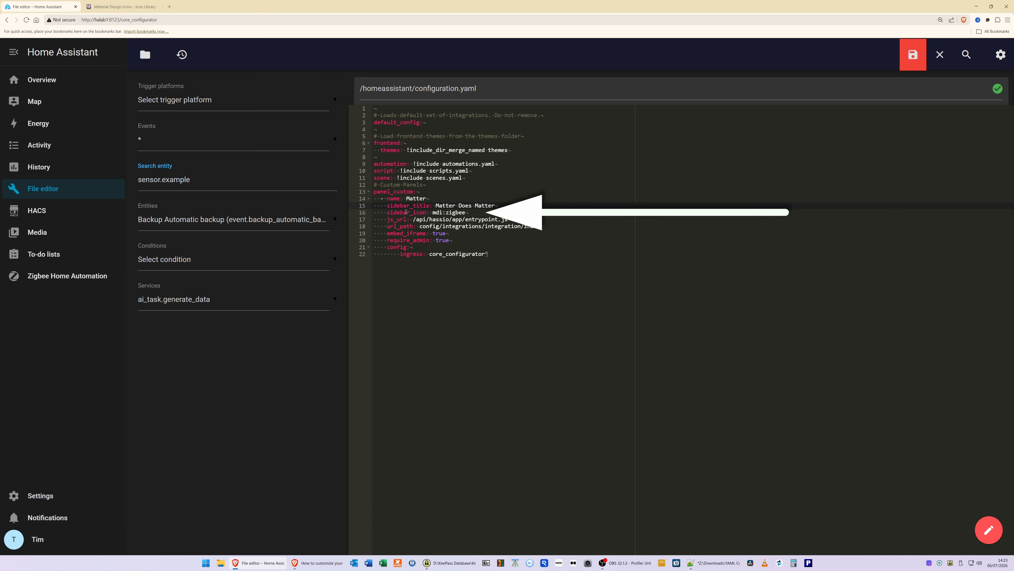
Step: Search the Material Design Icons library for "mat" and copy mdi:format-align-middle from that icon's Home Assistant code
click(433, 212)
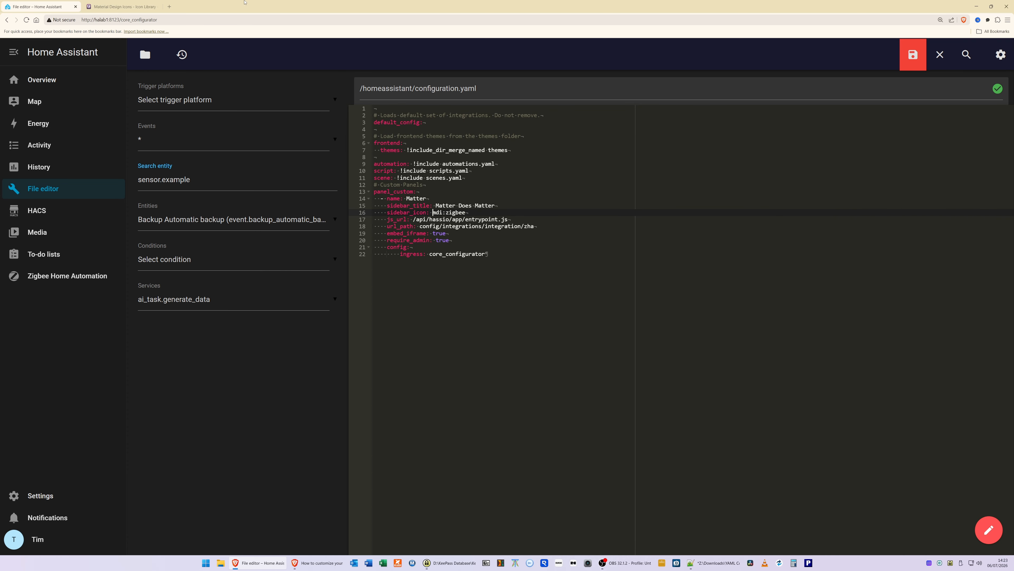
click(115, 8)
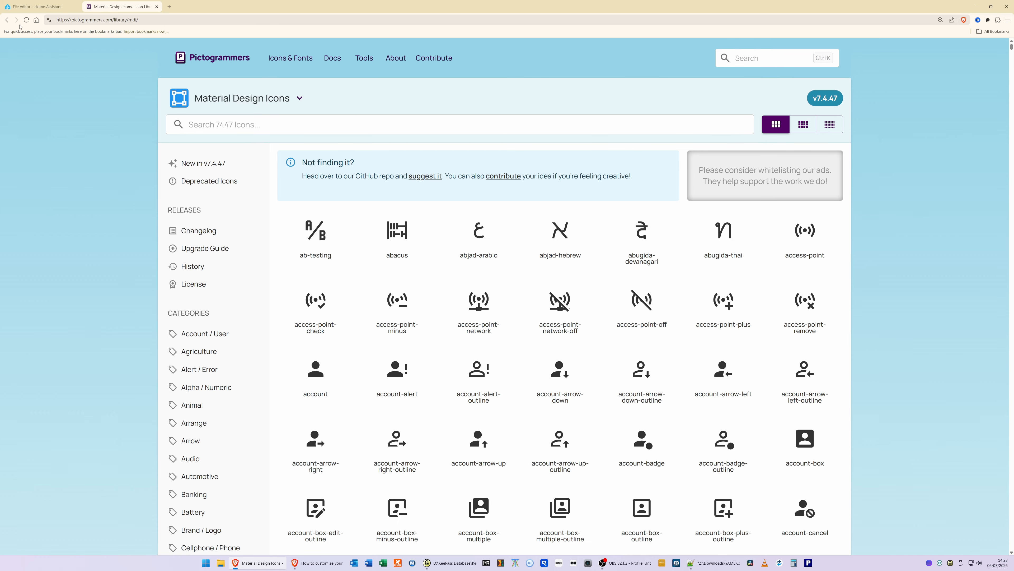
click(39, 6)
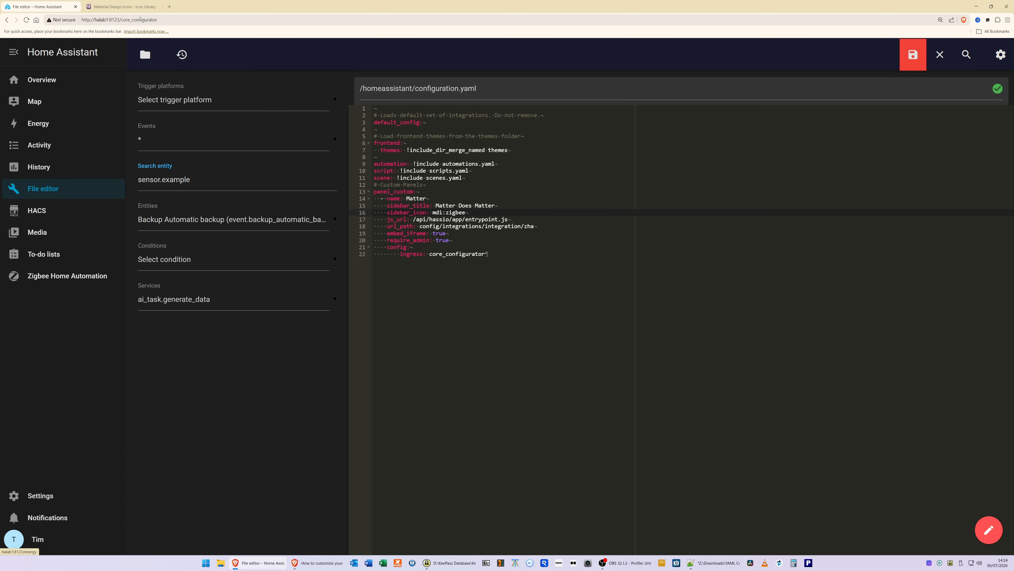
click(122, 6)
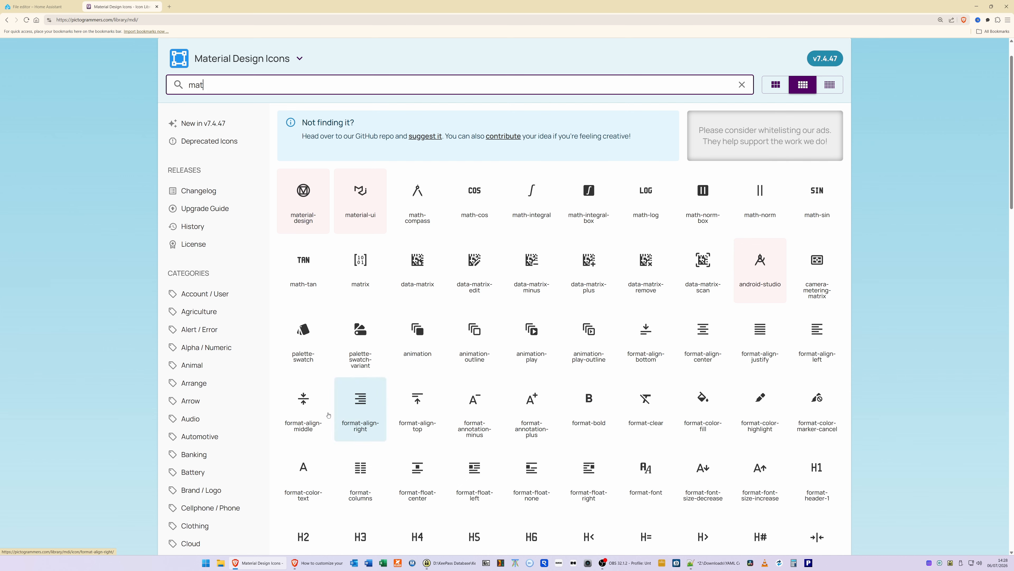
click(302, 400)
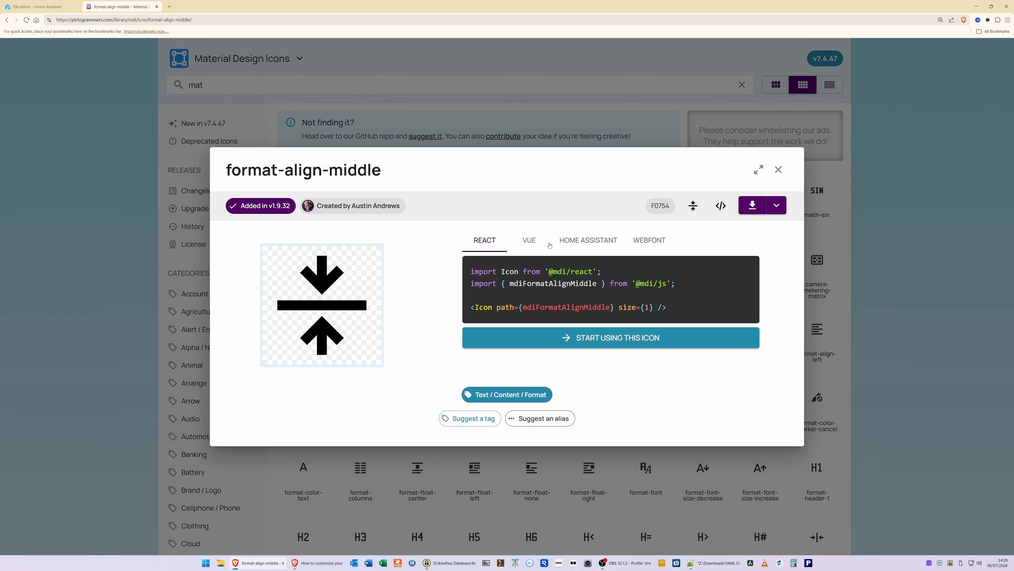
click(599, 241)
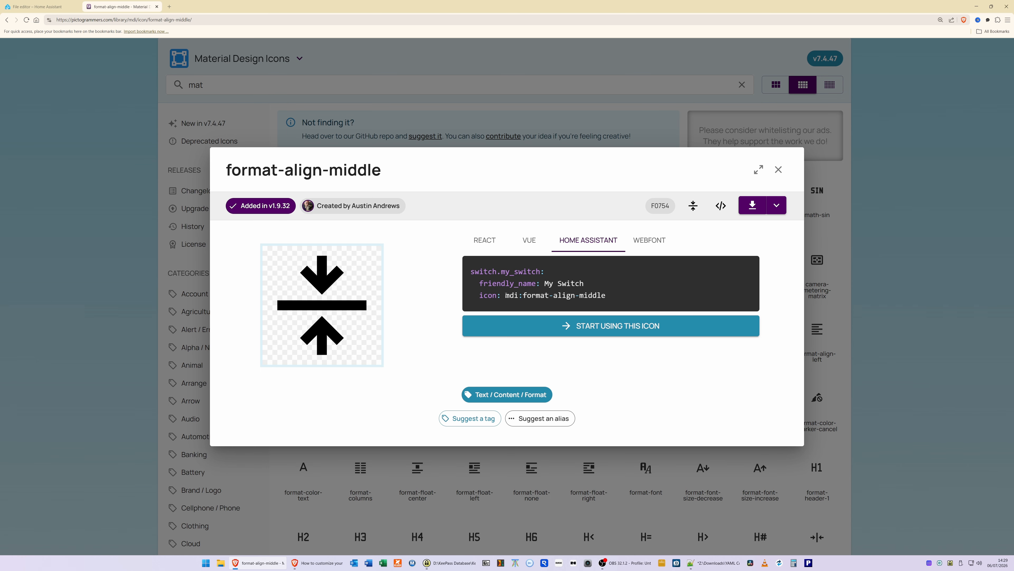
drag(511, 295, 606, 295)
key(ctrl+c)
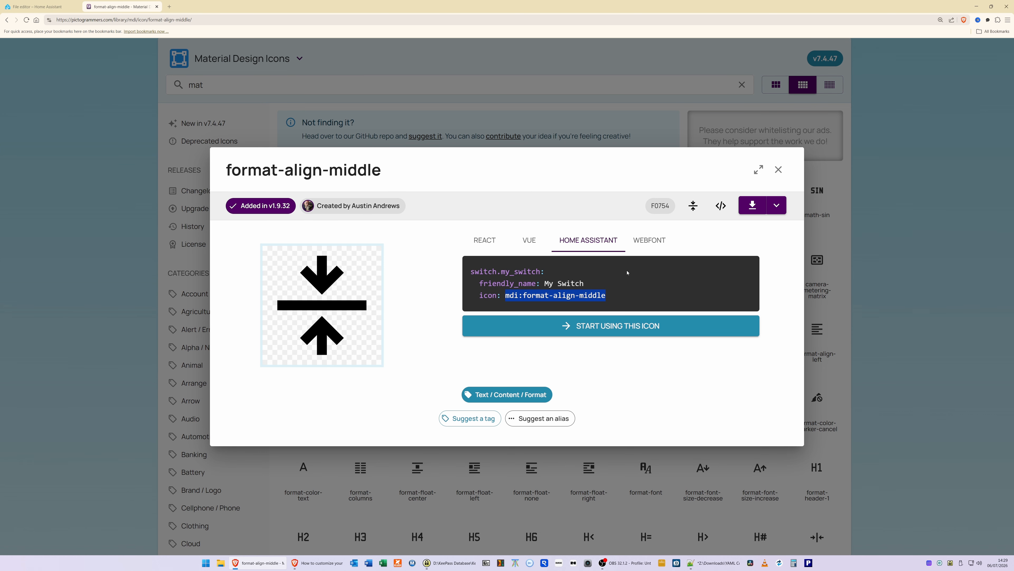
Step: Replace the sidebar_icon value in configuration.yaml with the copied mdi:format-align-middle
click(43, 7)
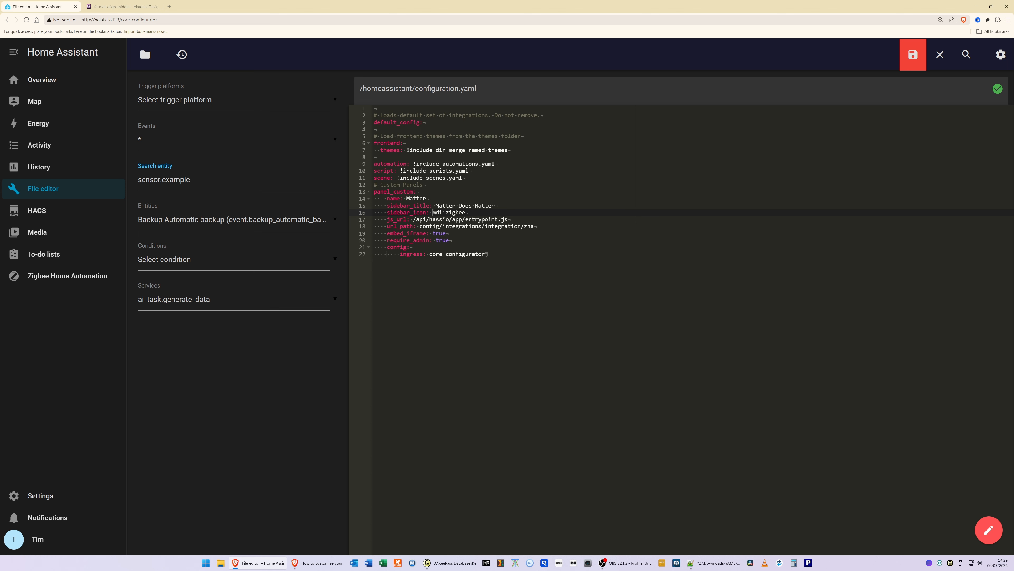
drag(433, 212, 467, 212)
key(ctrl+v)
click(121, 6)
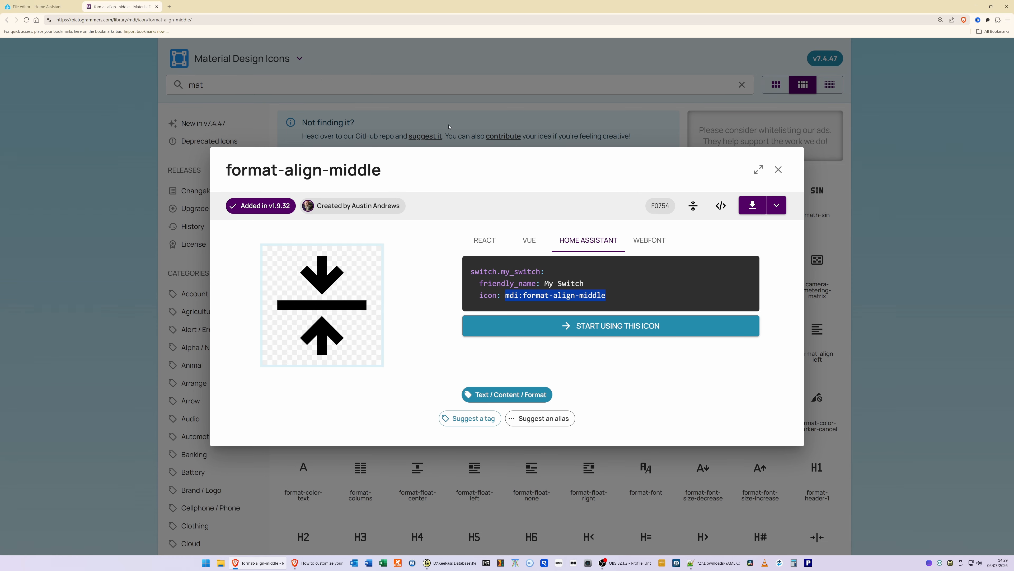
key(ctrl+shift+Tab)
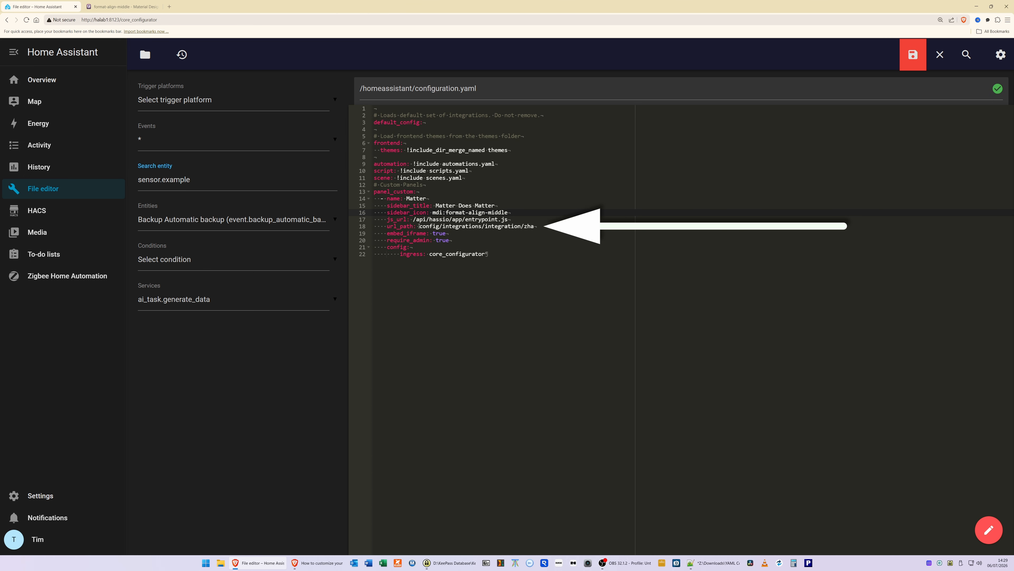
Step: Replace the url_path value in configuration.yaml with config/integrations/integration/matter copied from the Notepad++ file
click(420, 227)
drag(420, 227, 534, 227)
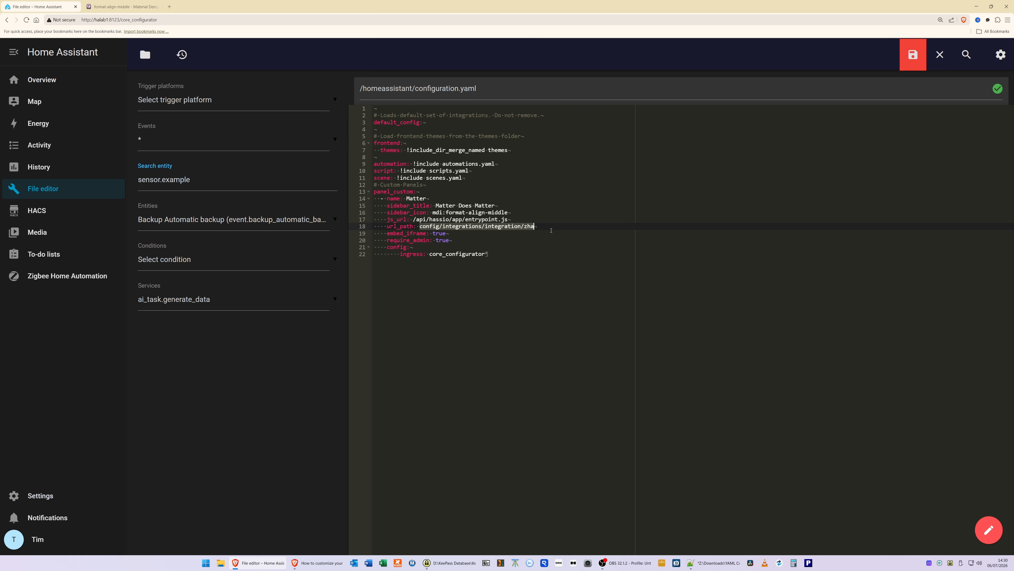
double_click(727, 566)
click(726, 566)
drag(152, 525, 28, 525)
key(ctrl+c)
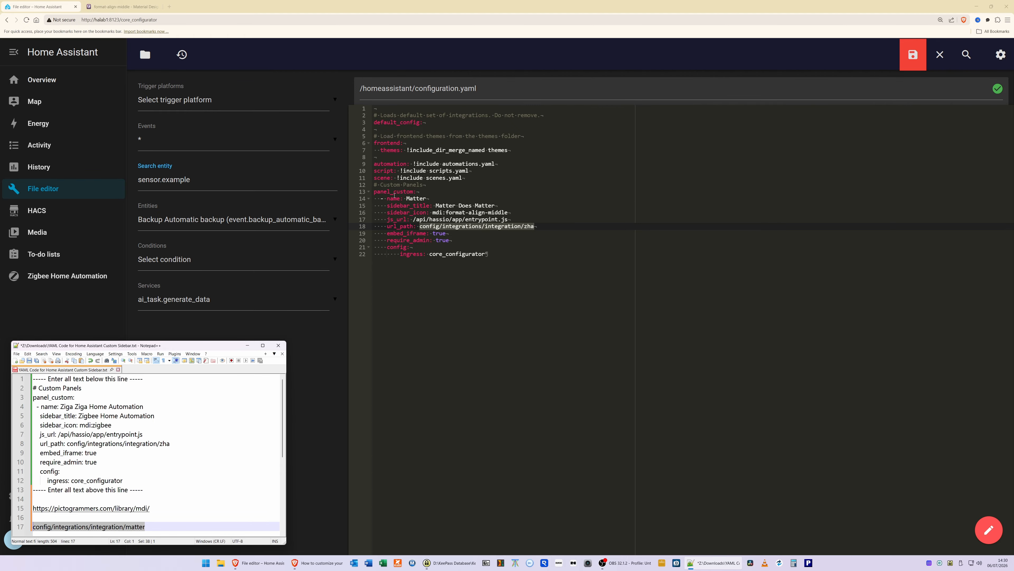
click(488, 3)
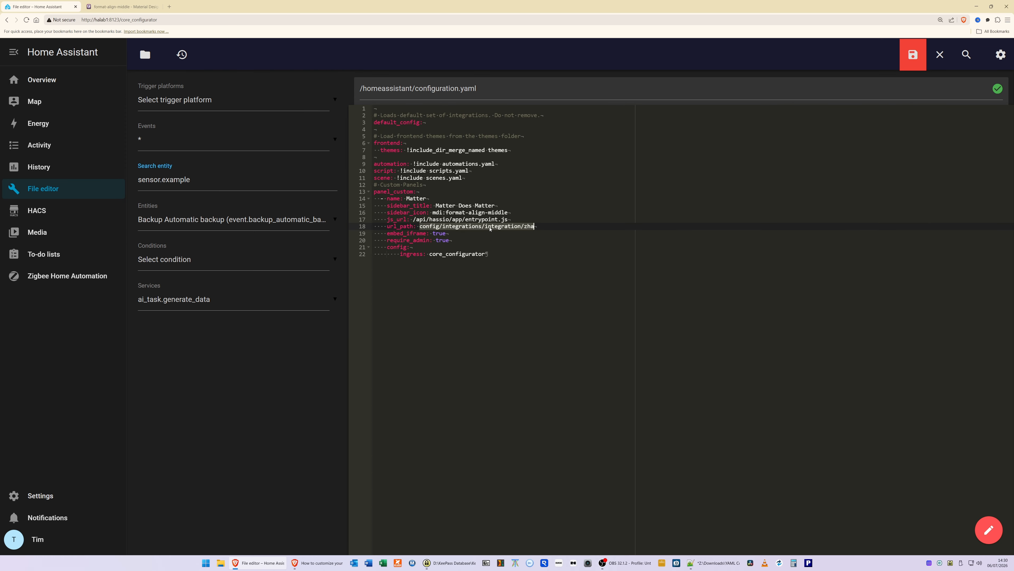
key(ctrl+v)
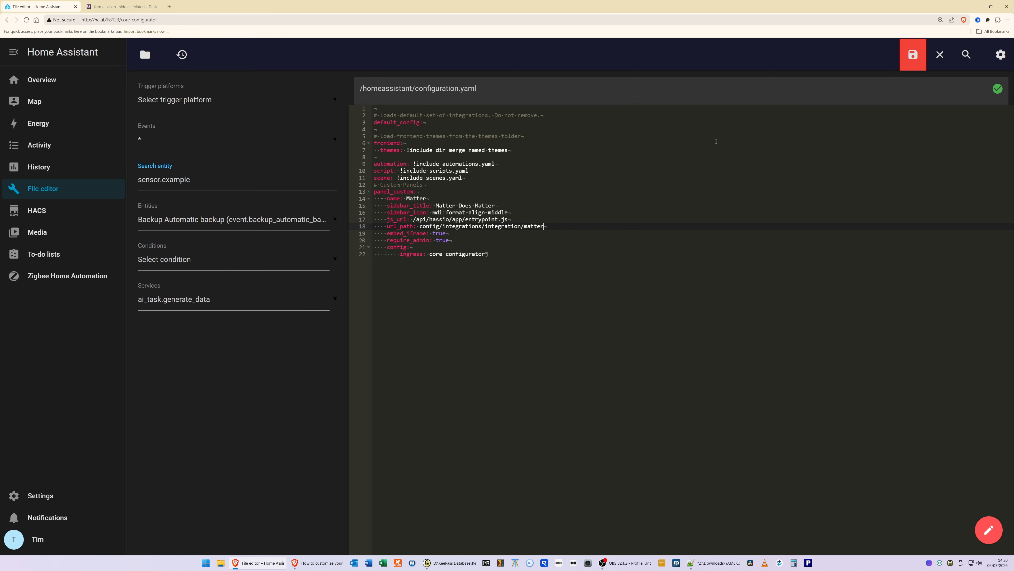
Step: Save the edited configuration.yaml and close the file in the File editor
click(916, 56)
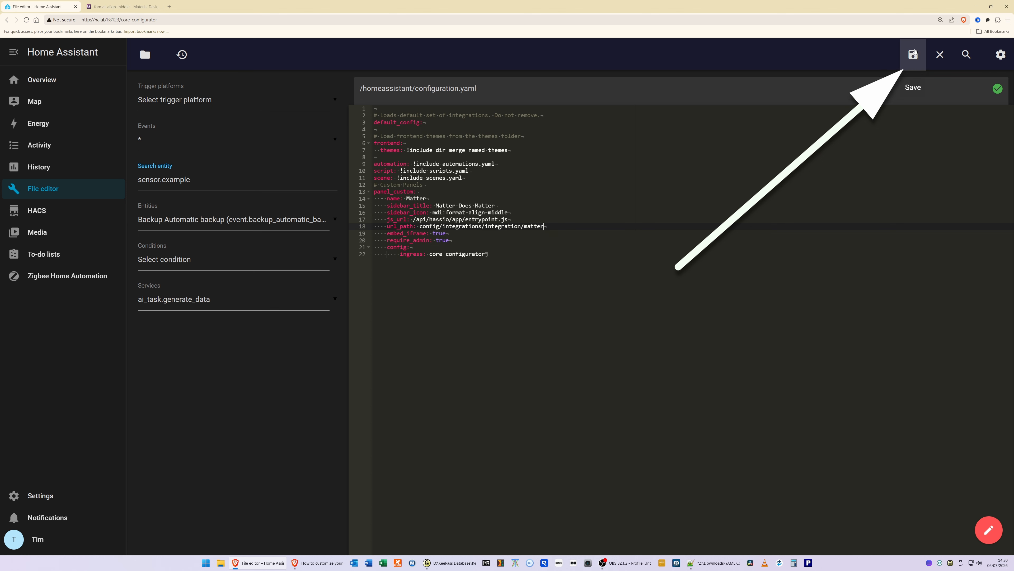
click(915, 56)
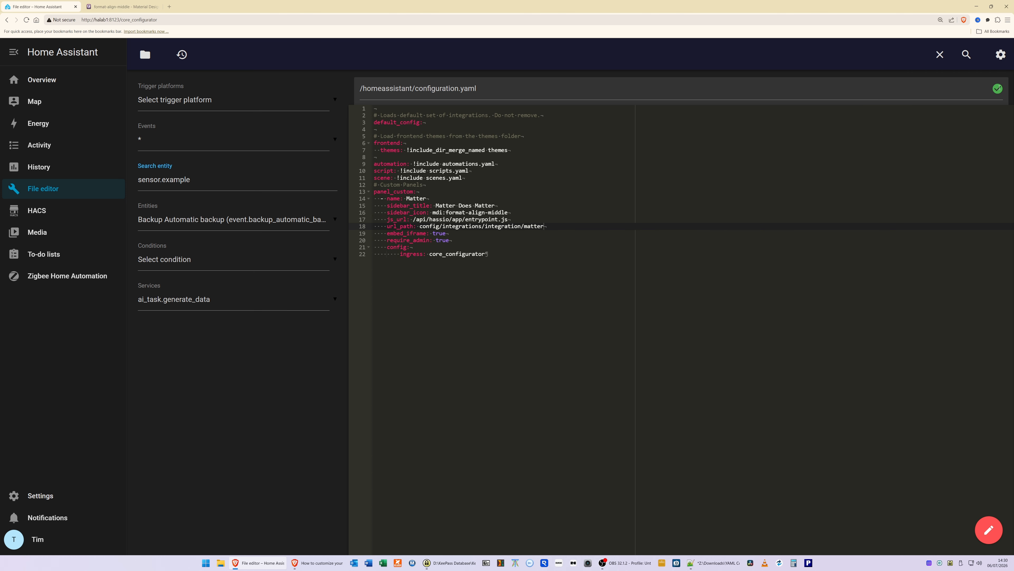
click(937, 57)
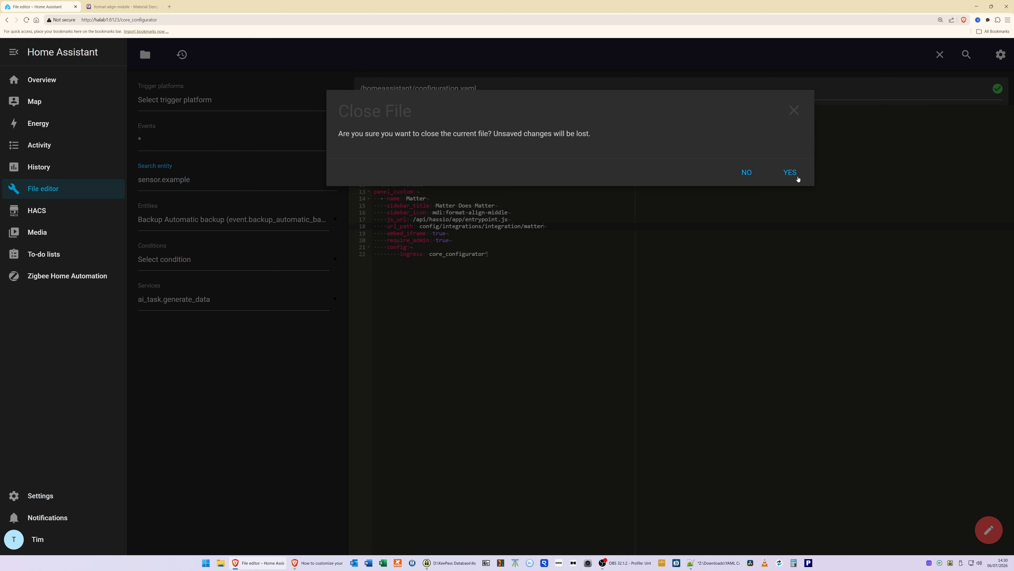
click(791, 173)
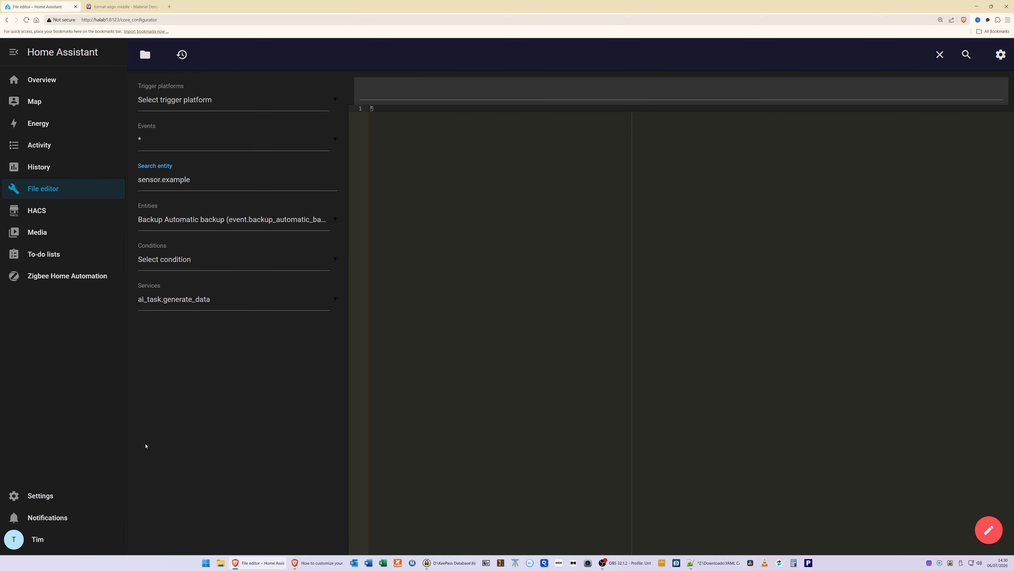
Step: Restart Home Assistant from the System settings and confirm the restart
click(62, 495)
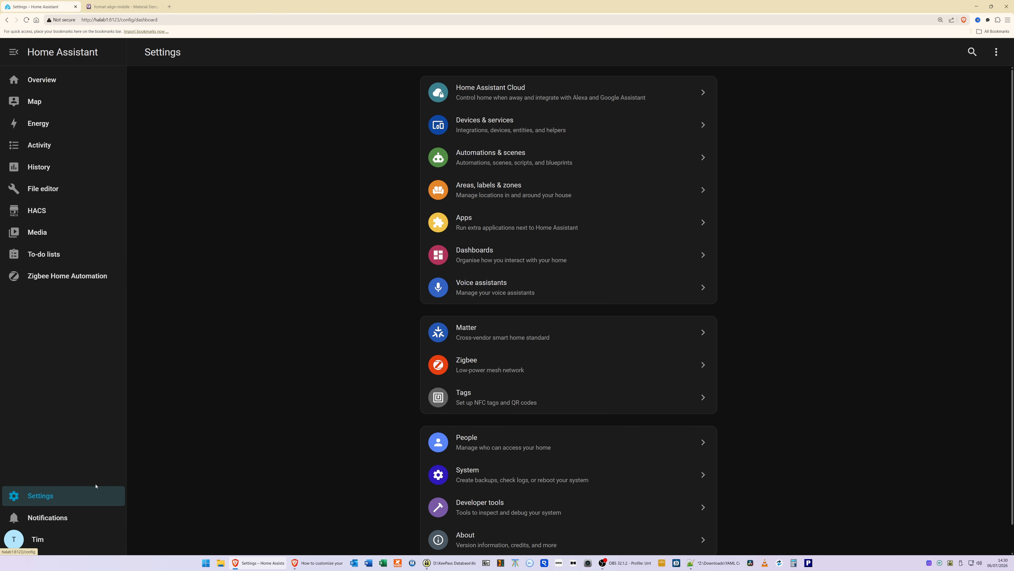
click(455, 476)
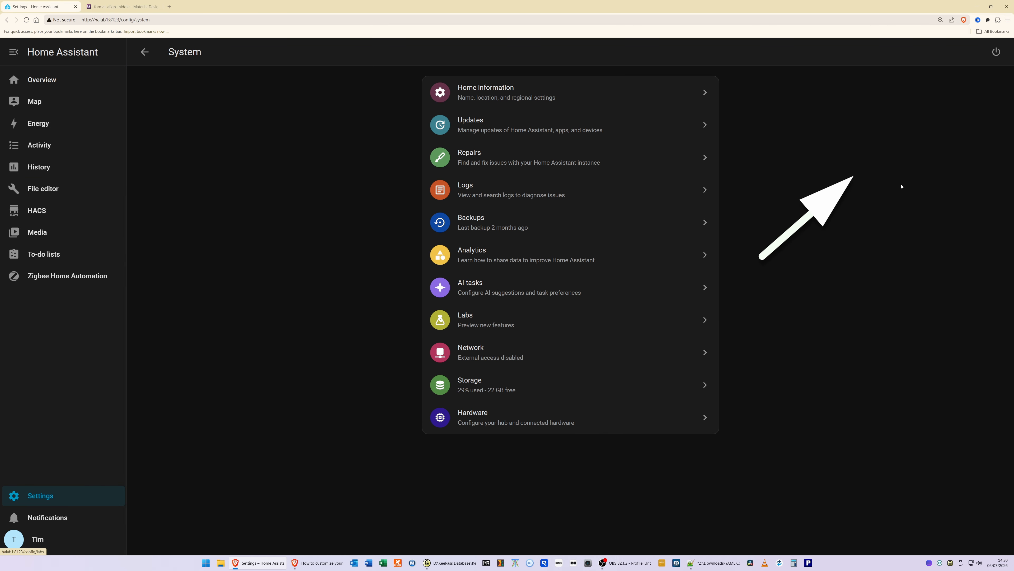
click(997, 51)
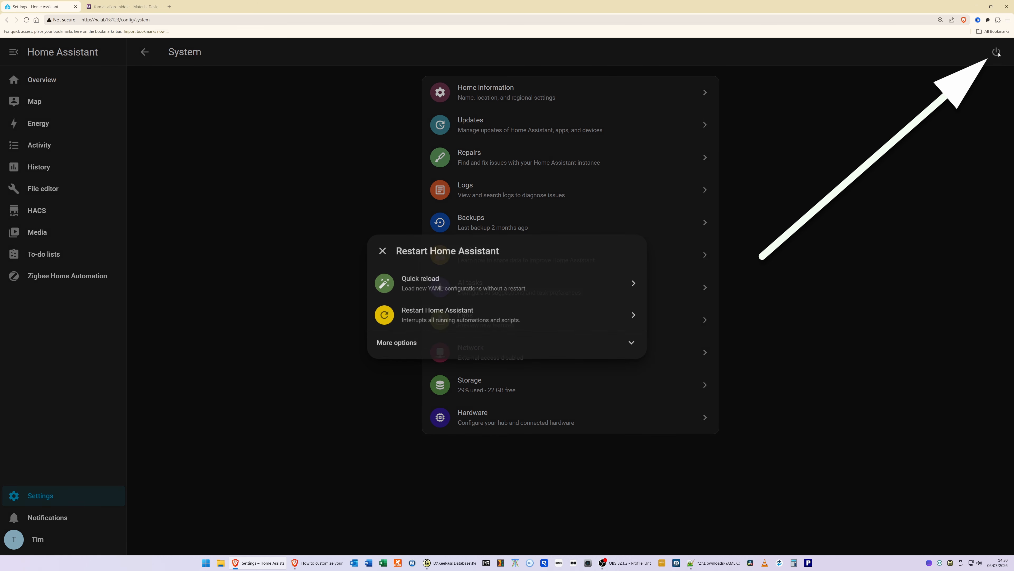
click(462, 316)
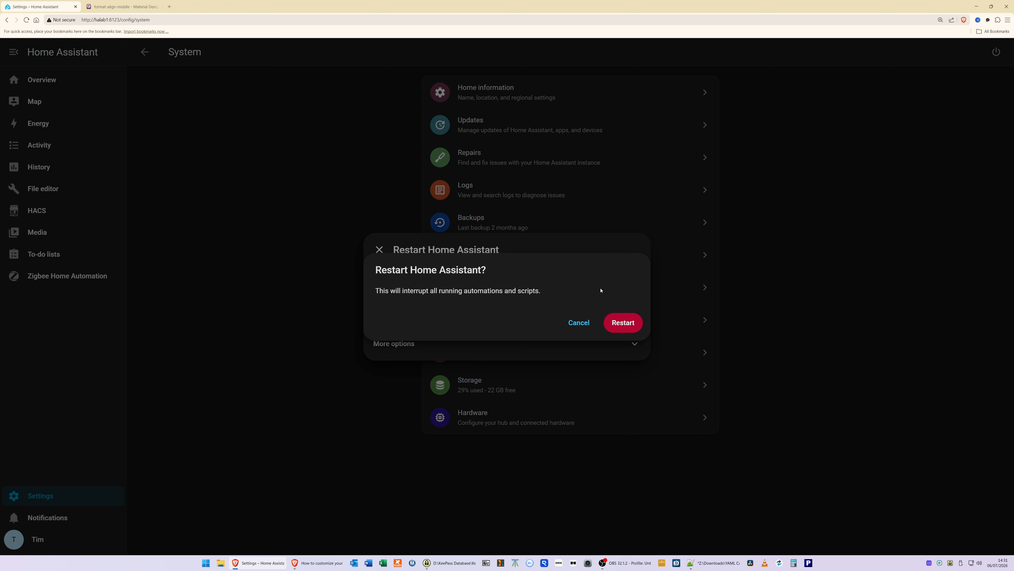
click(621, 322)
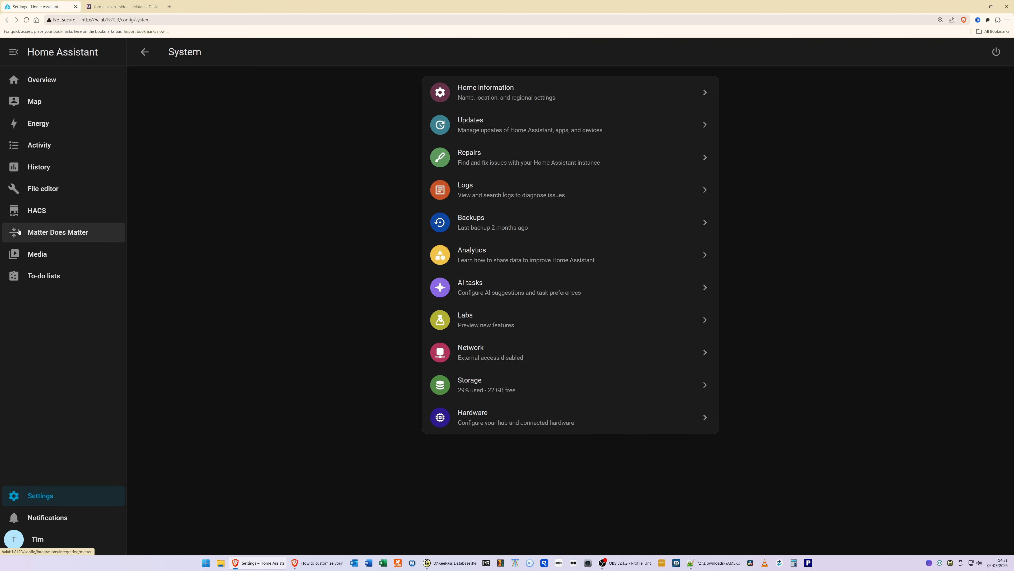
Step: Compare the sidebar icon with the format-align-middle icon in the library, and open the Matter Does Matter shortcut
click(125, 9)
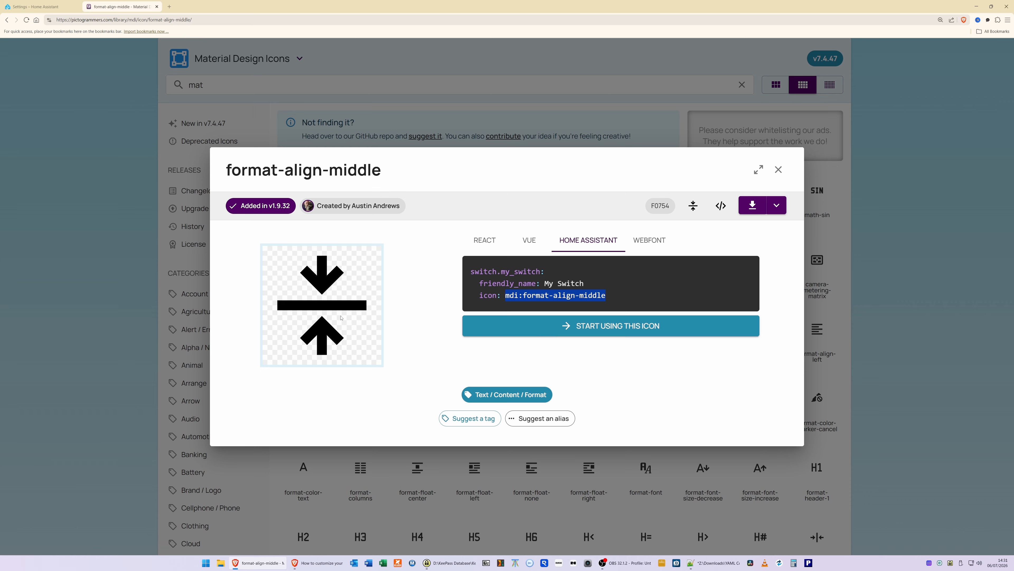
click(48, 7)
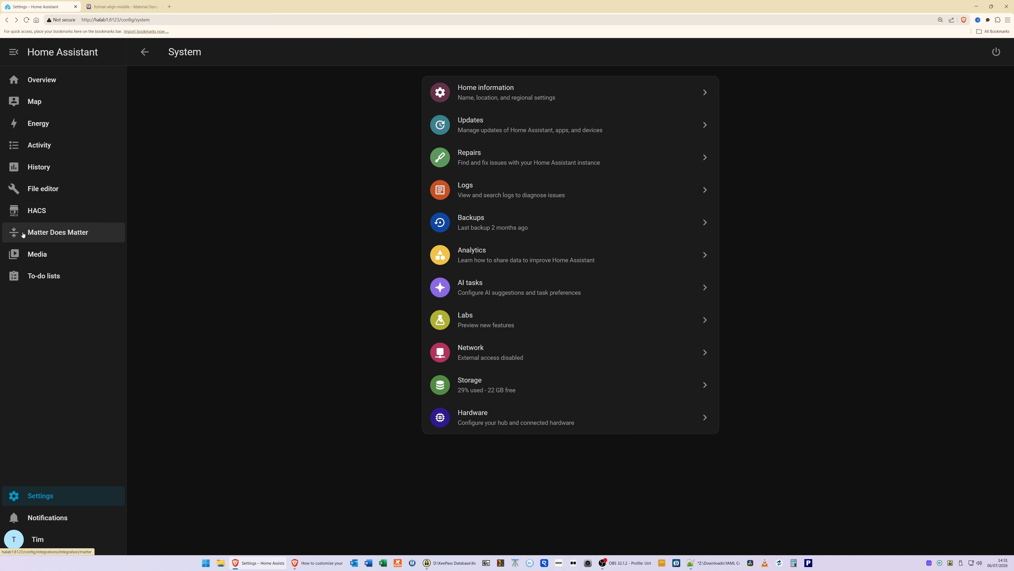
click(83, 237)
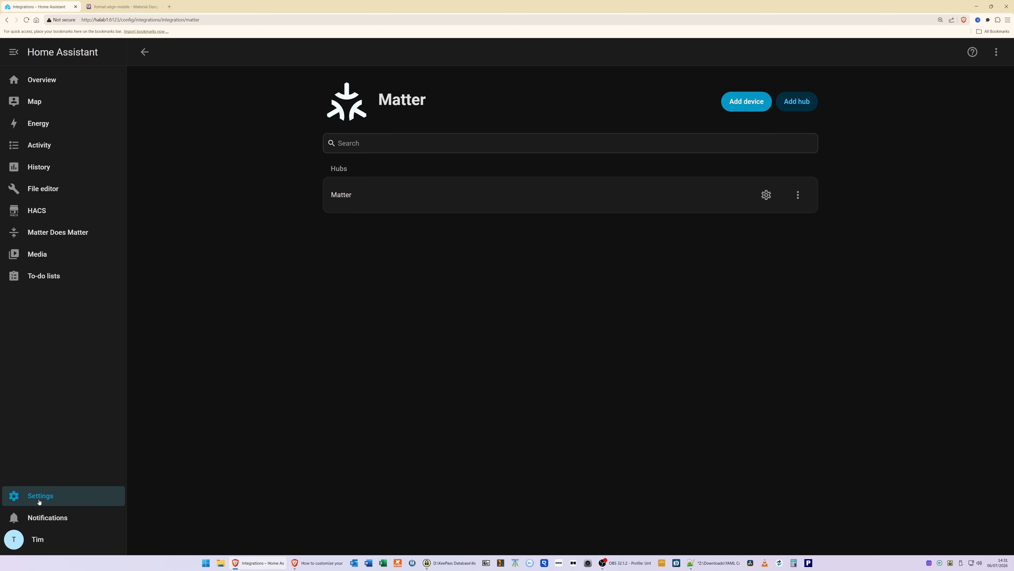
Step: Open the Matter integration through Devices & services to compare it with the shortcut's target page
click(15, 496)
click(550, 123)
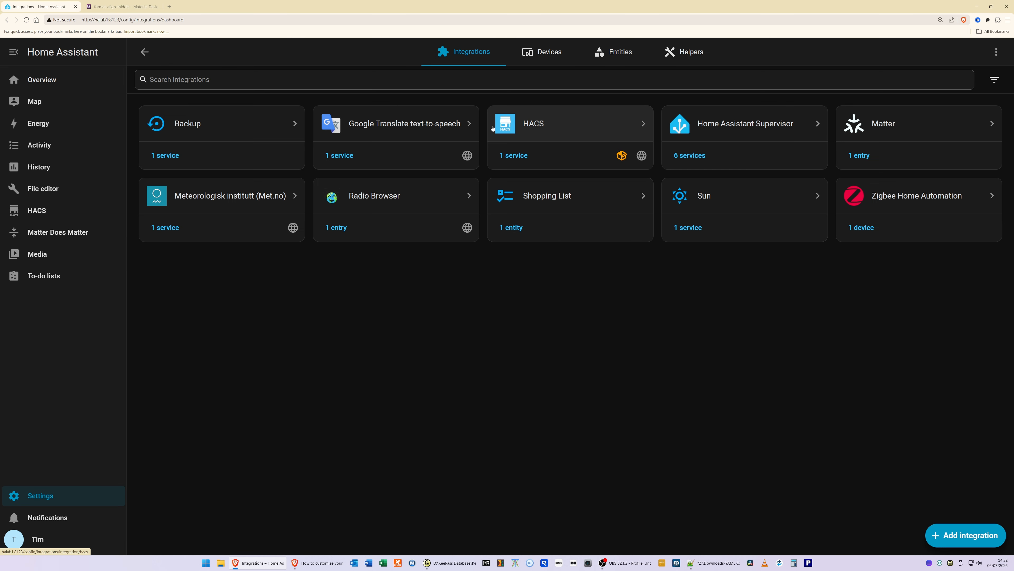
click(919, 126)
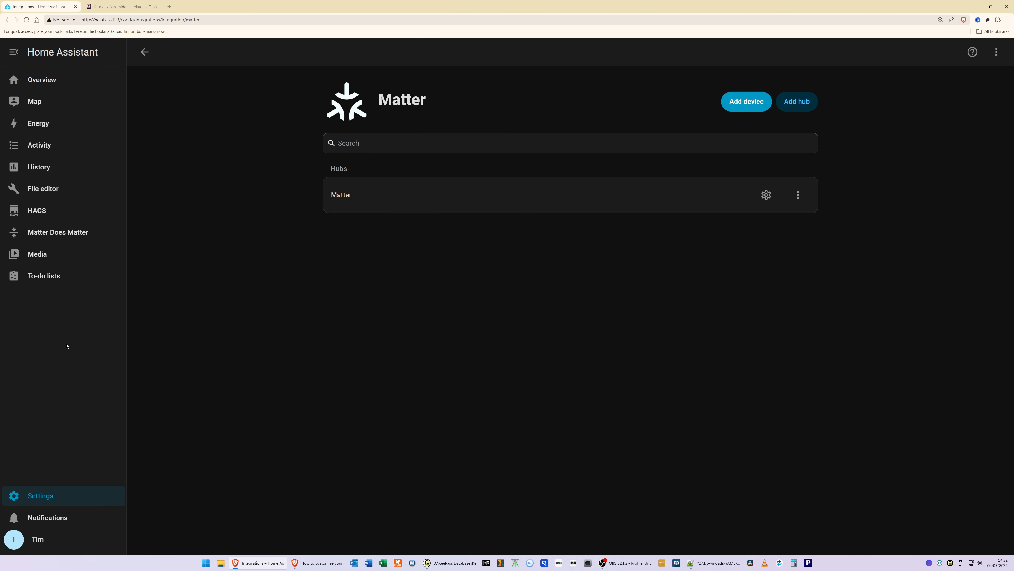
Step: Look at the Backup device's page from the Devices & services device list and return to the list
click(39, 497)
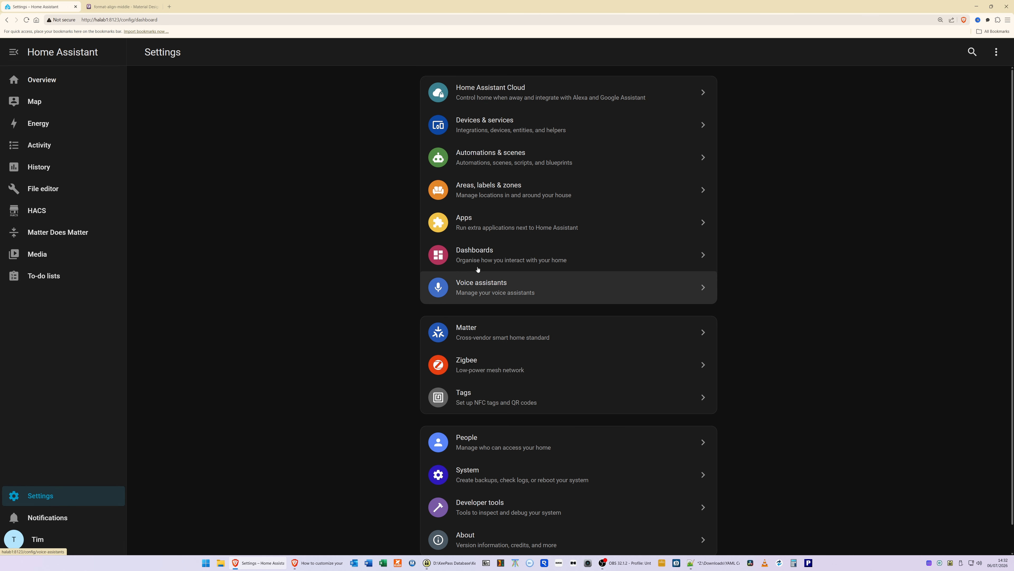
click(503, 127)
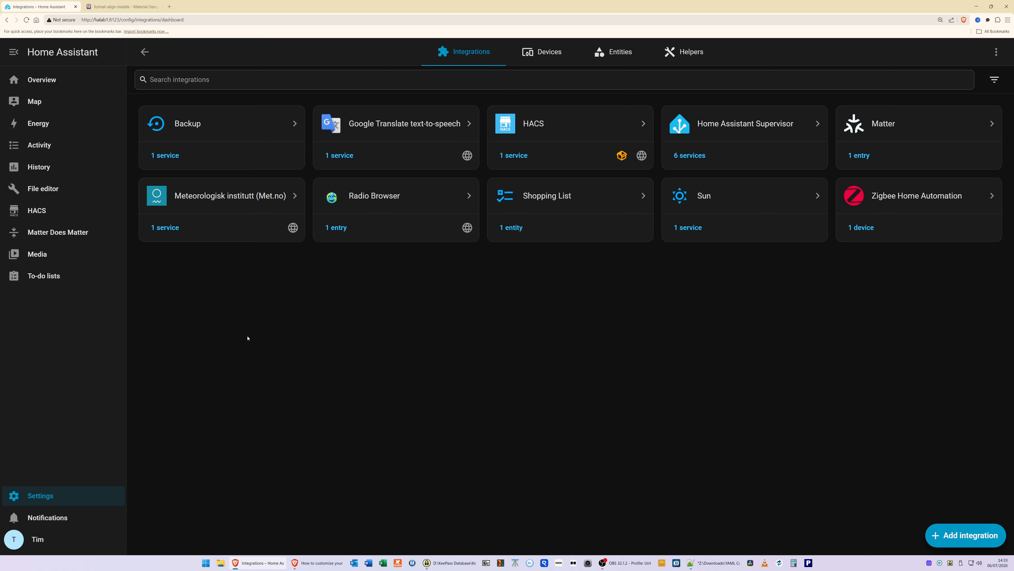
click(549, 53)
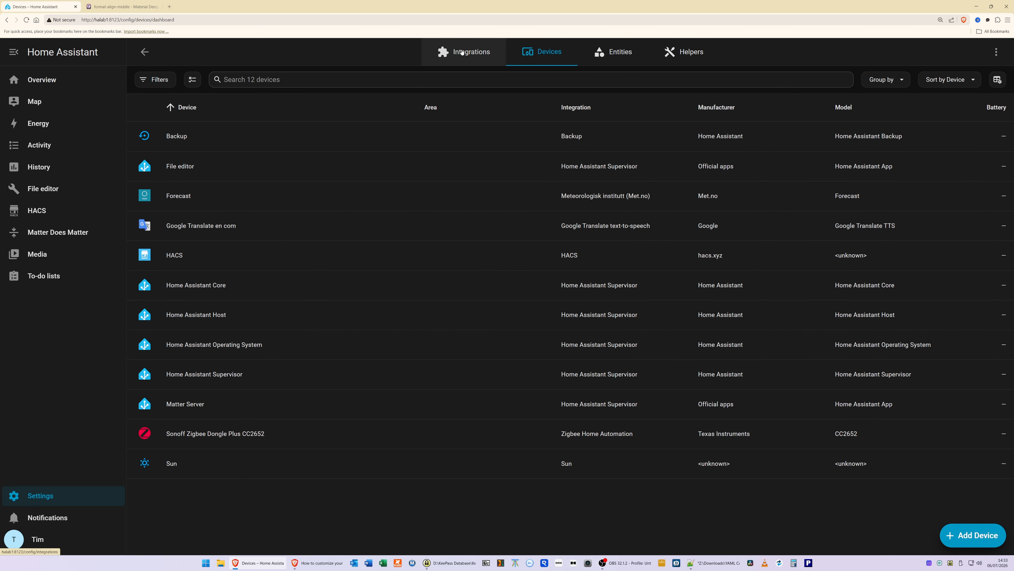
click(194, 139)
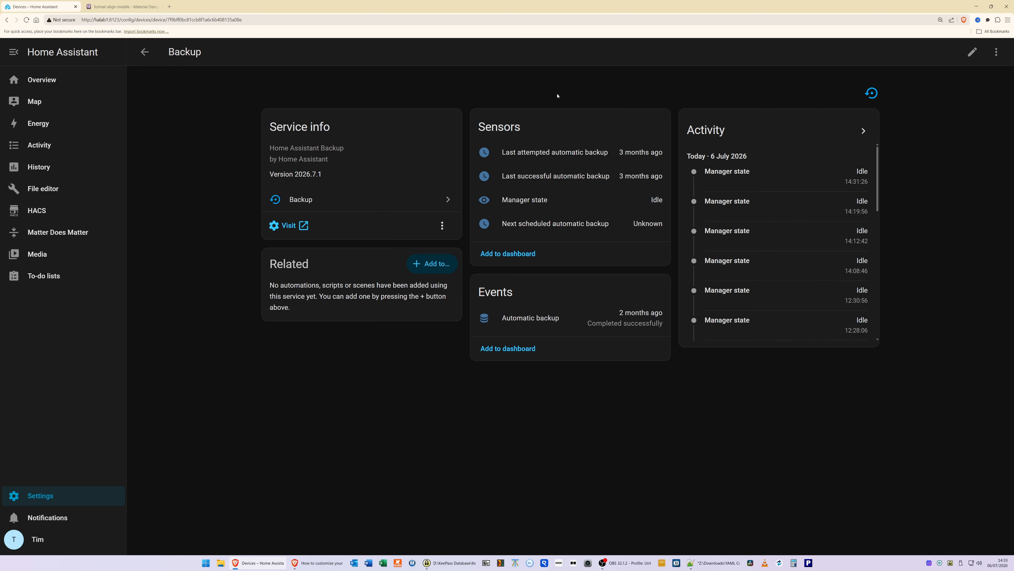
click(144, 52)
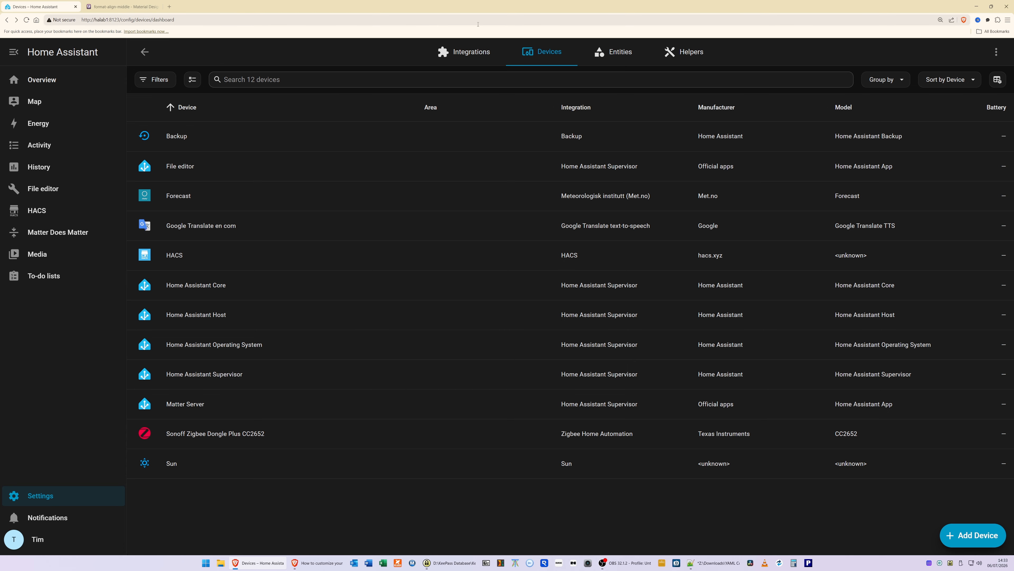
Step: Open the Sonoff Zigbee Dongle Plus CC2652 device page and select its URL path starting from config/devices/device
click(472, 52)
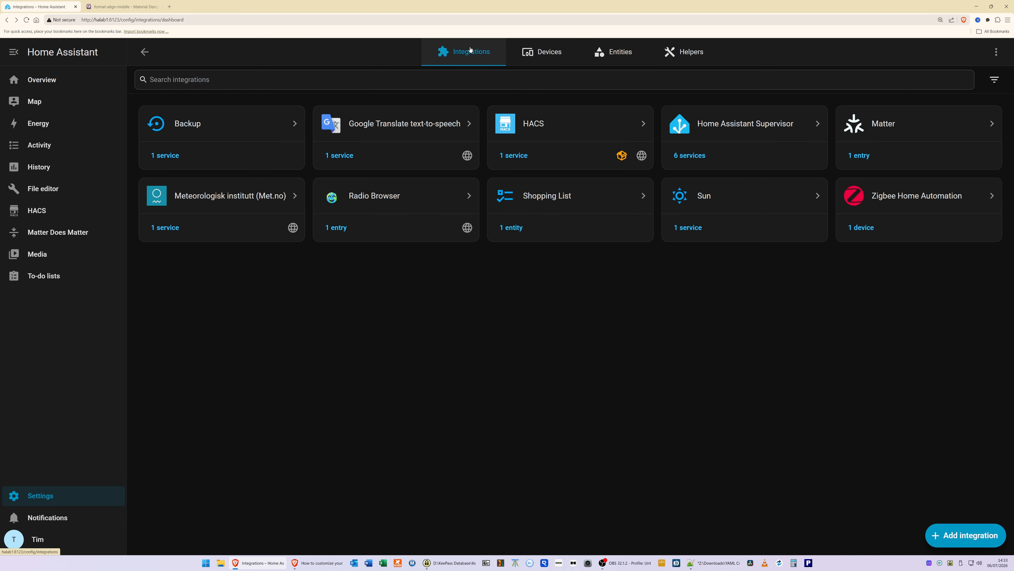
click(553, 48)
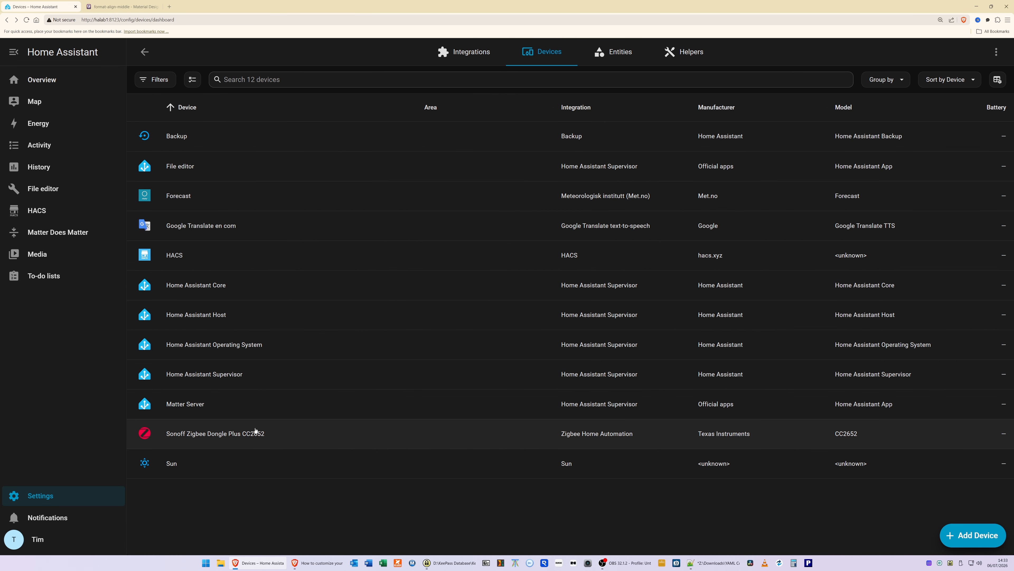
click(228, 435)
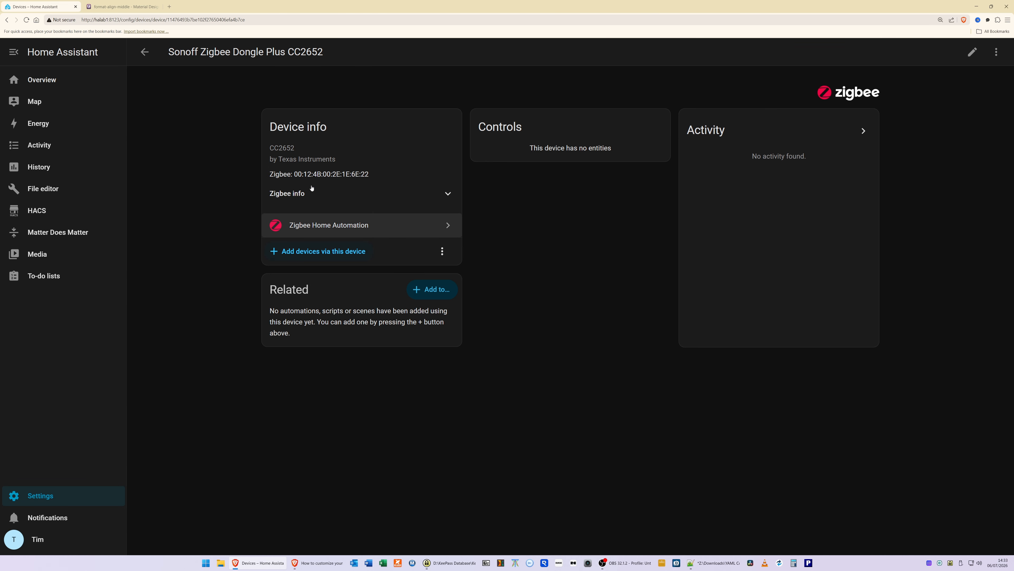
drag(262, 19, 124, 26)
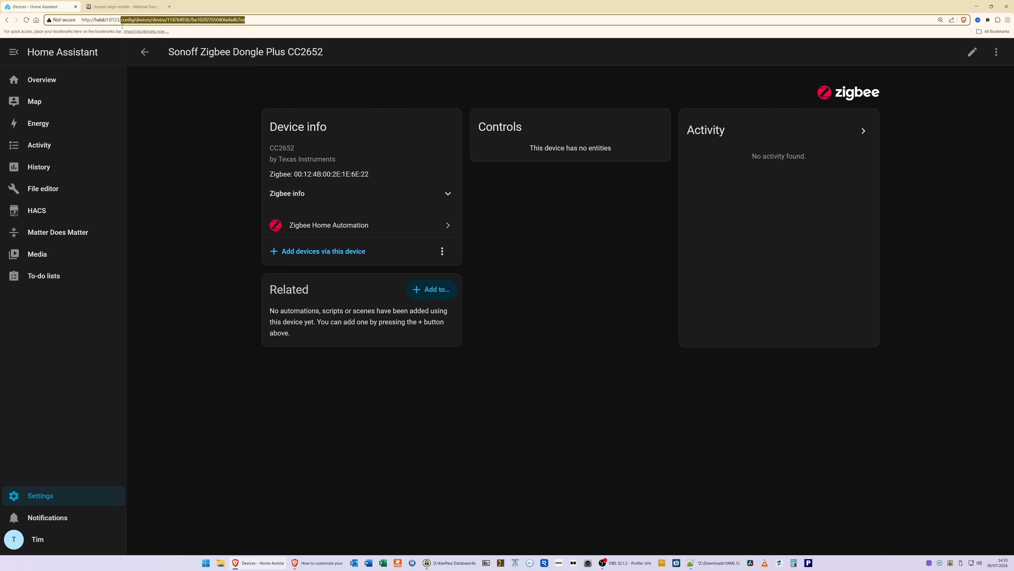